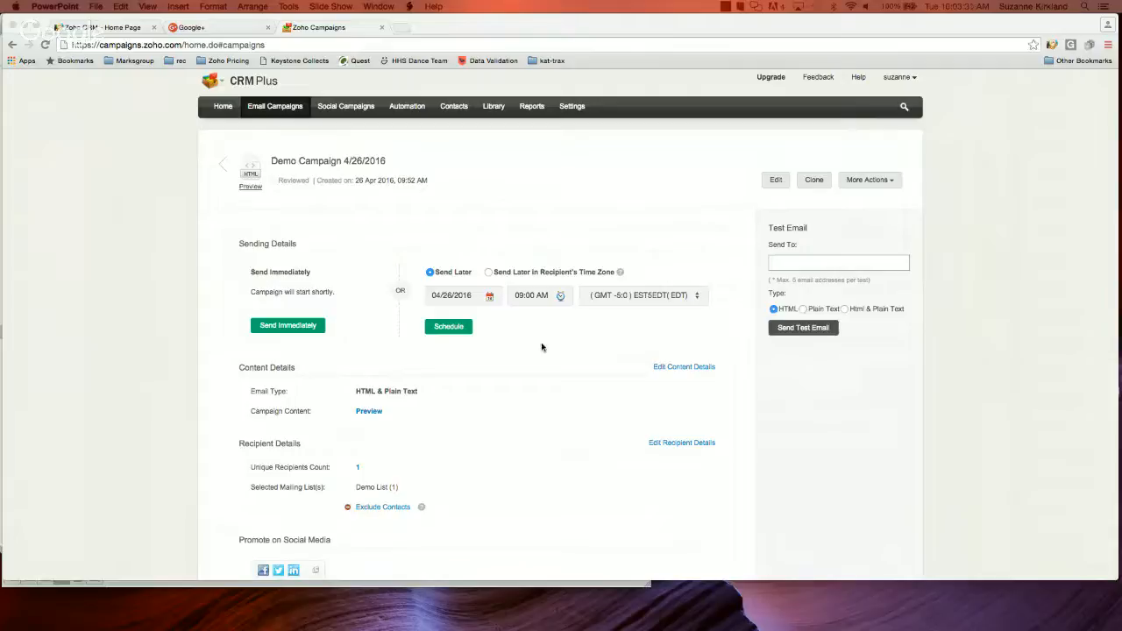
click(683, 366)
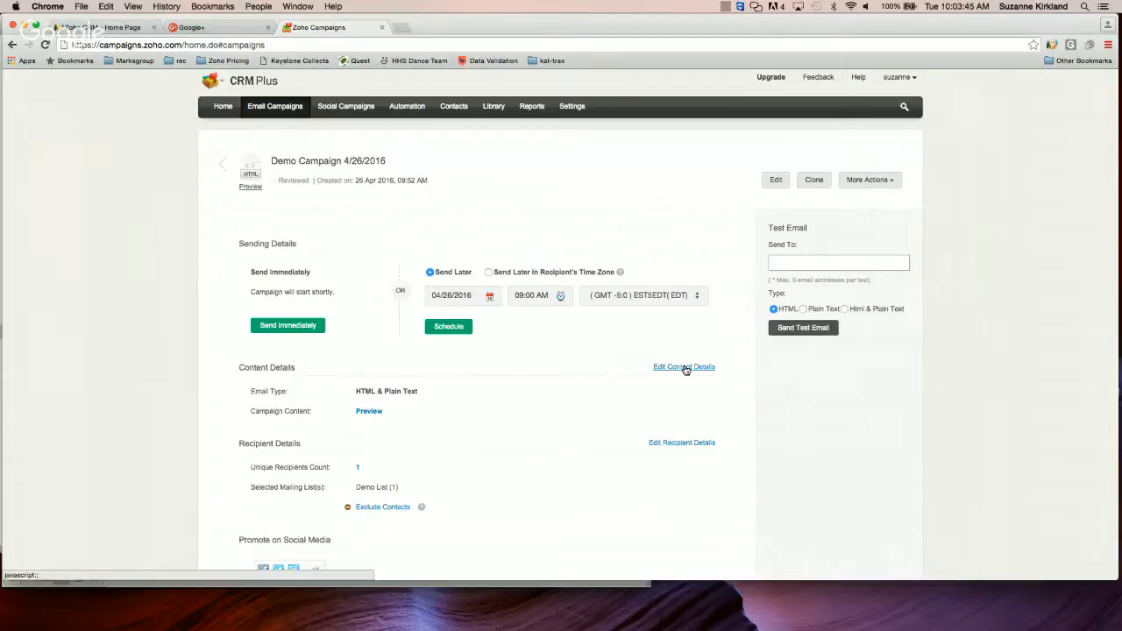
click(685, 367)
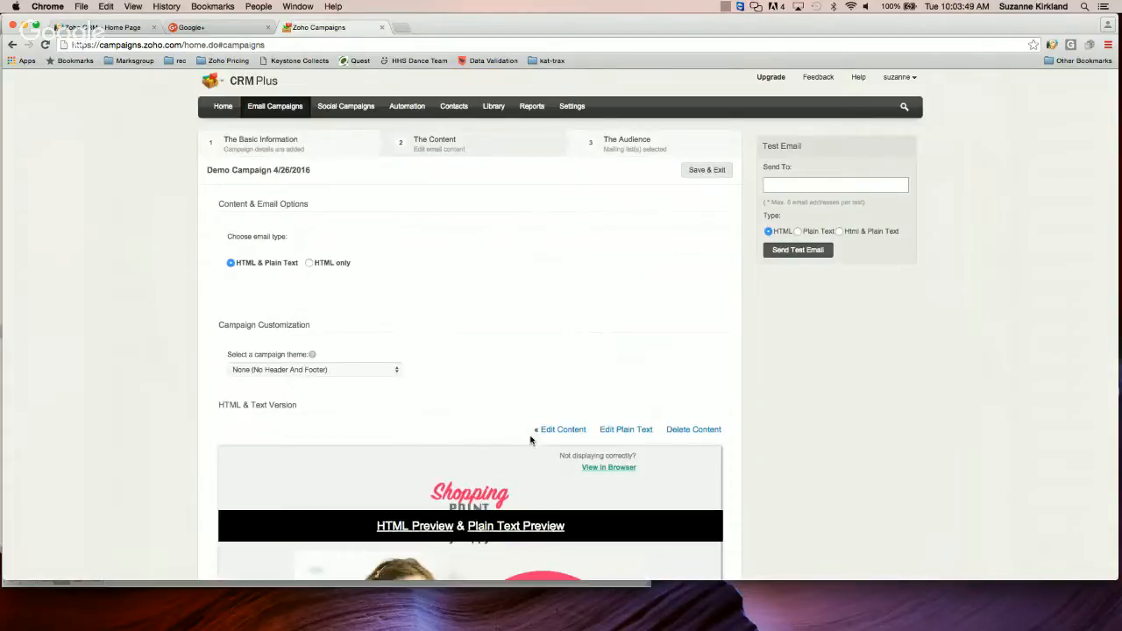
scroll(531, 440, down, 3)
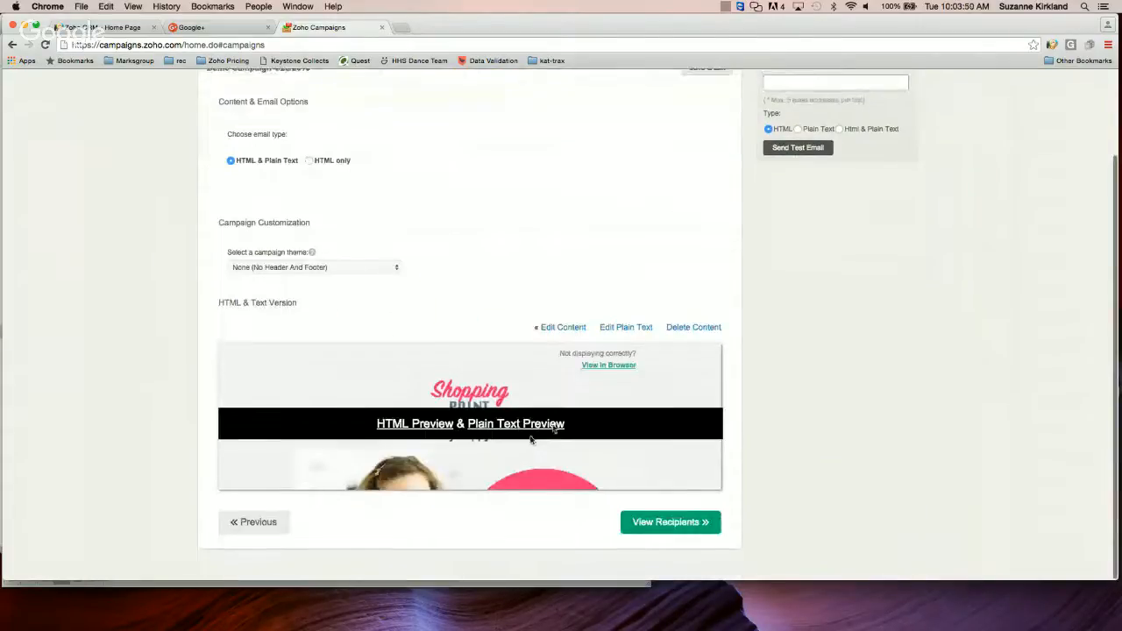
click(564, 328)
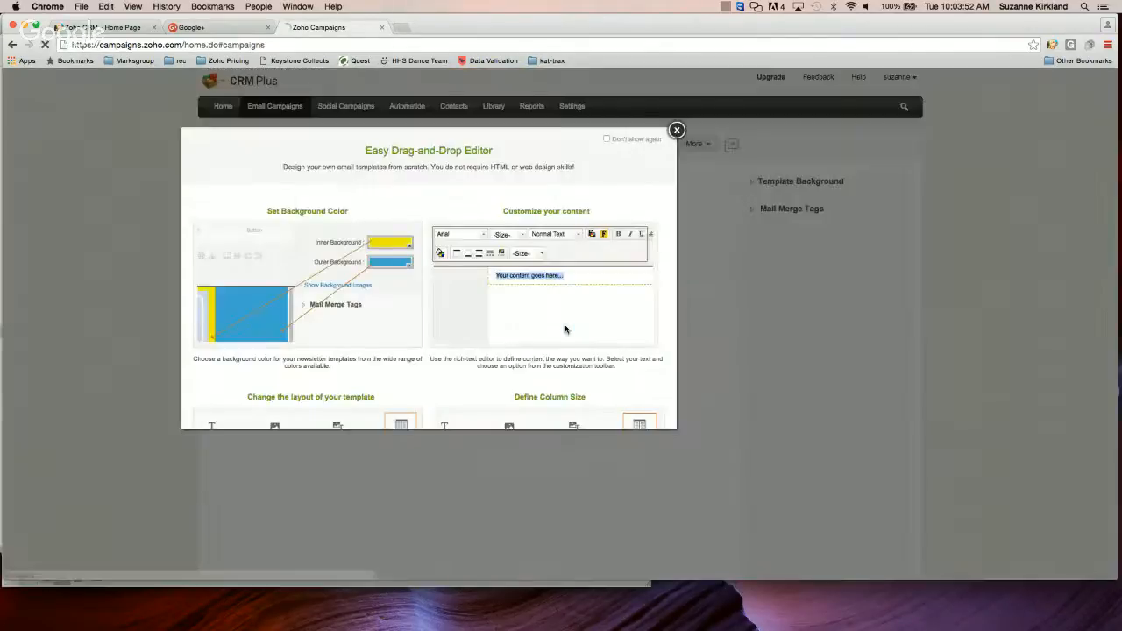
click(630, 138)
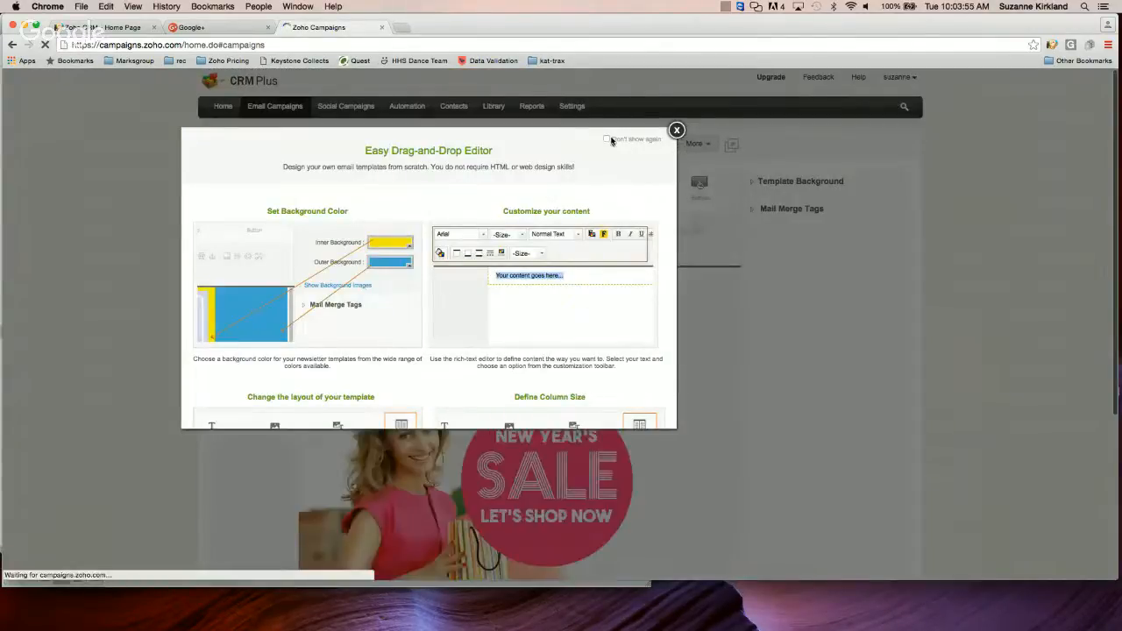
click(677, 130)
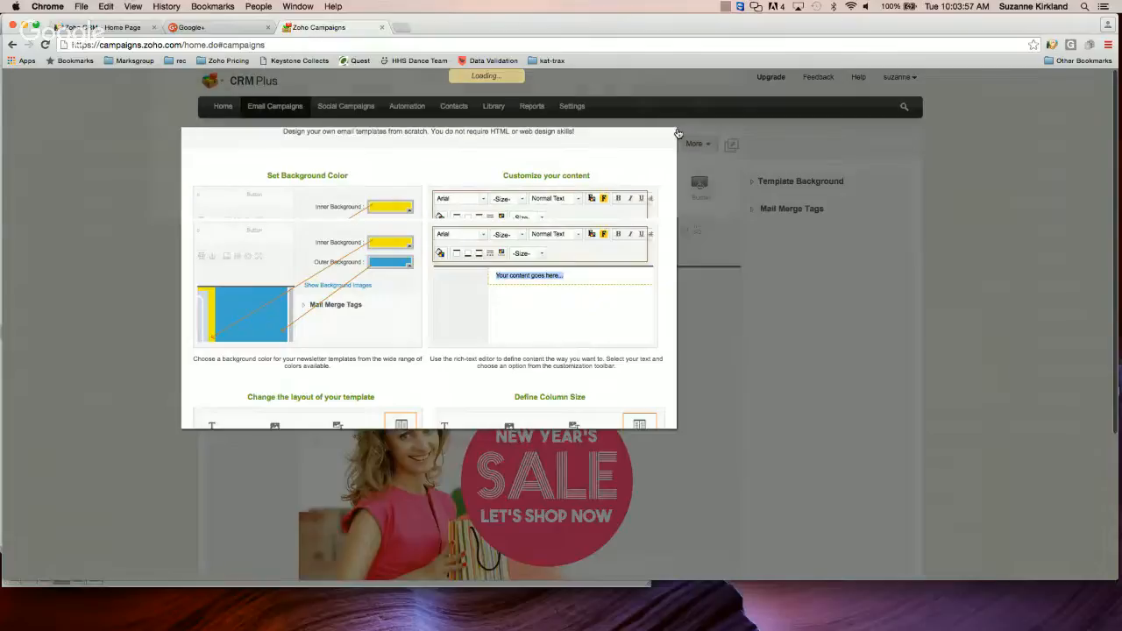
Look through the New Year's sale email from header to footer, and save and close the content
scroll(609, 382, down, 5)
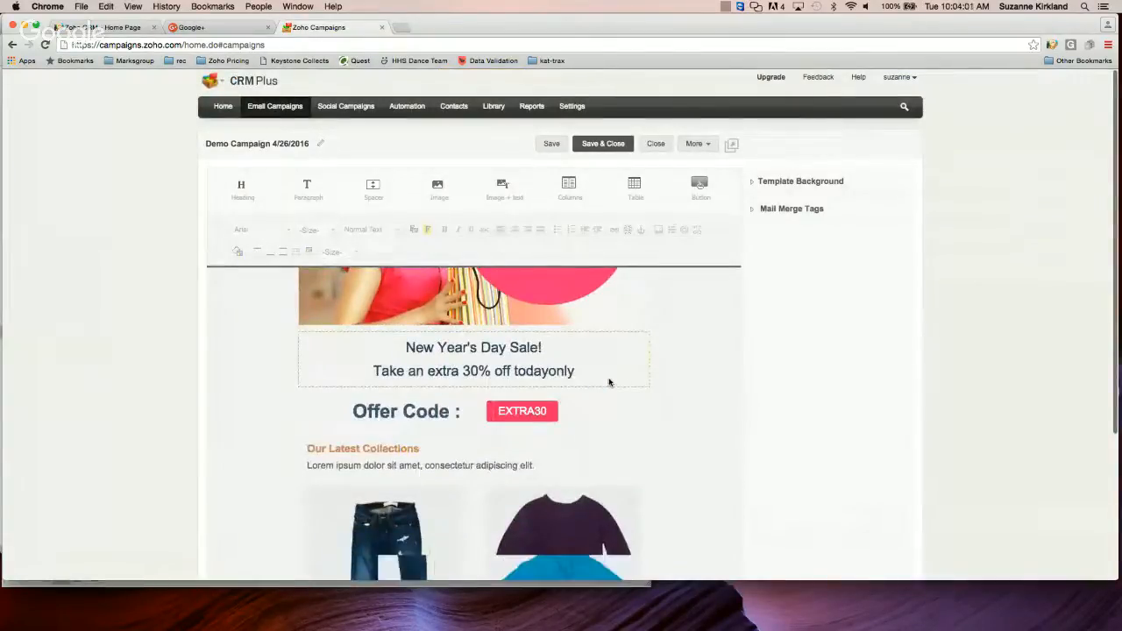
scroll(610, 382, down, 10)
scroll(610, 382, up, 15)
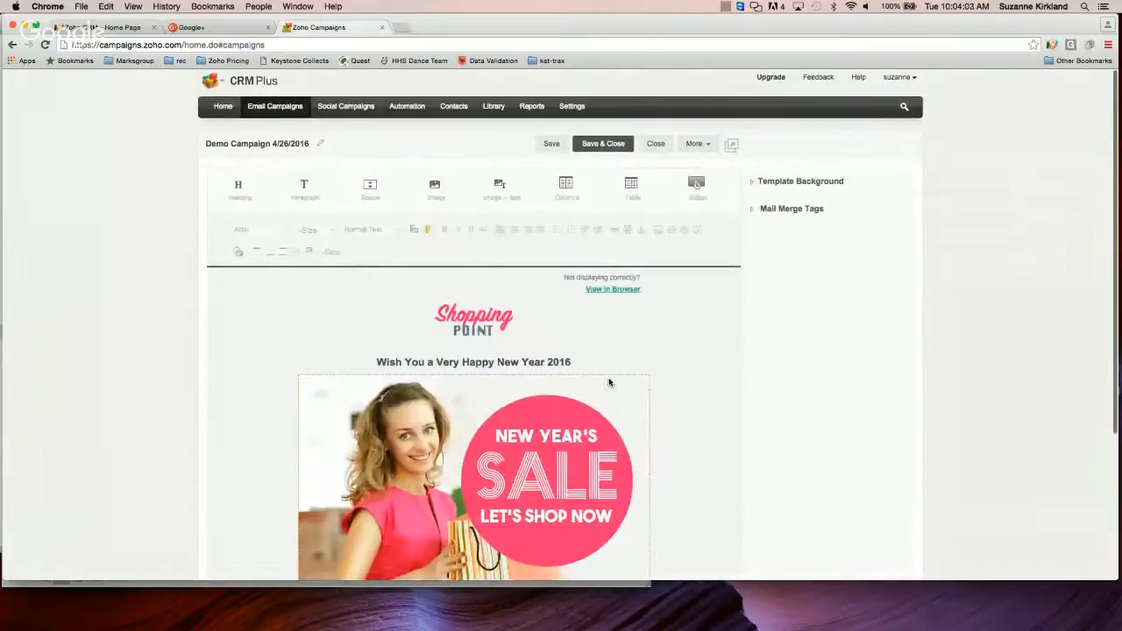
scroll(609, 382, down, 2)
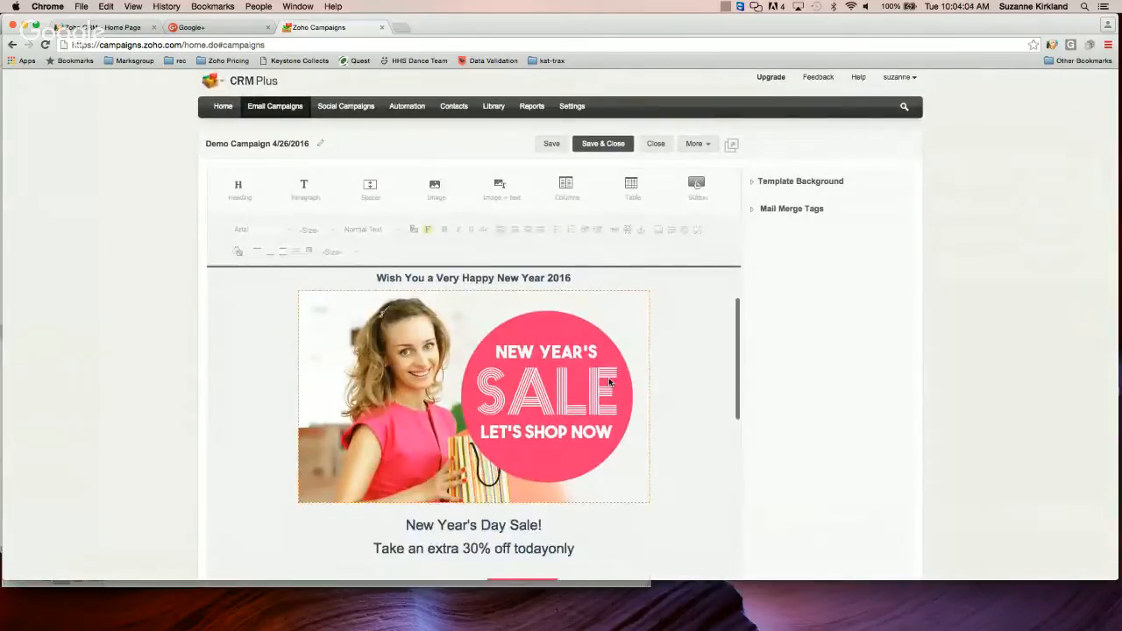
click(610, 147)
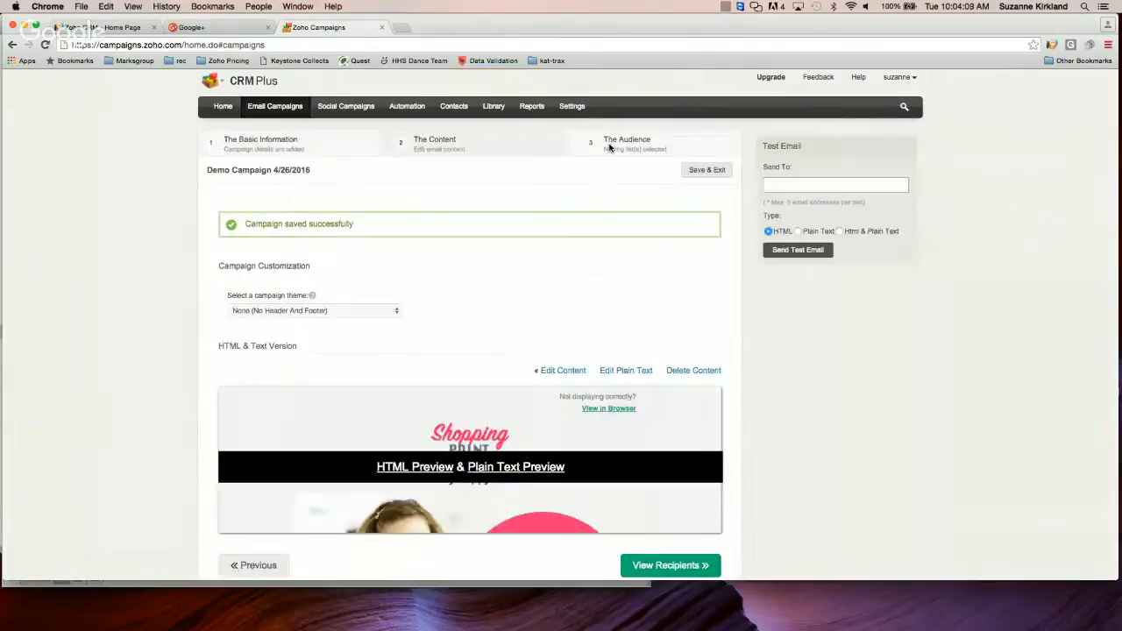
Continue past the email content to the campaign's sending details, where it can be sent for review
scroll(614, 412, down, 2)
click(668, 517)
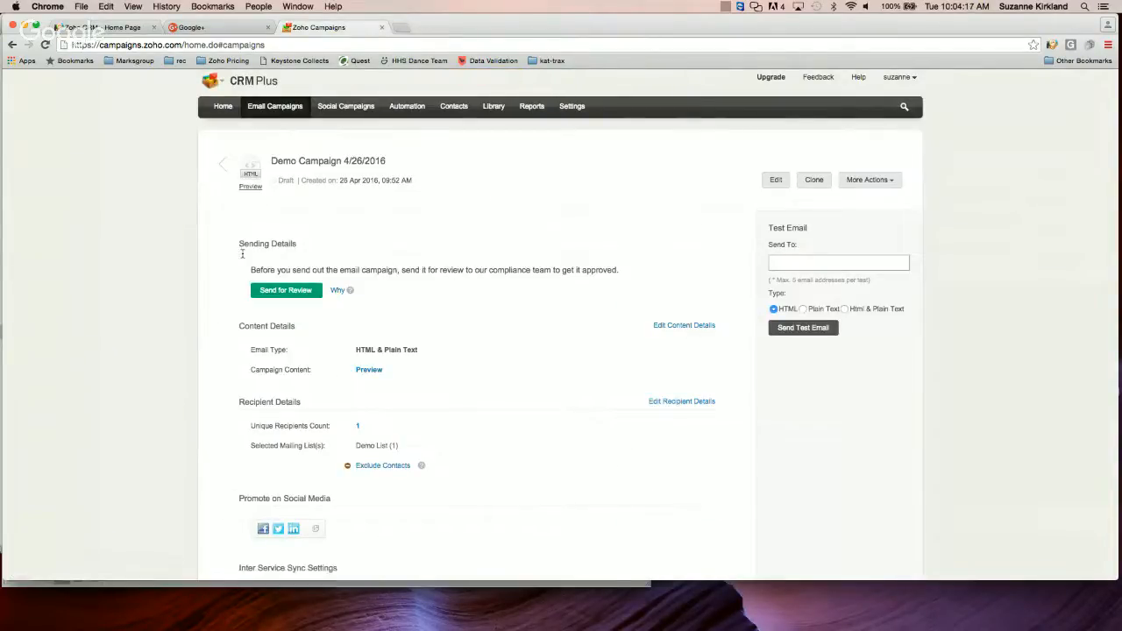
click(306, 301)
Switch to Zoho CRM and start a new workflow rule in the Automation setup
click(118, 27)
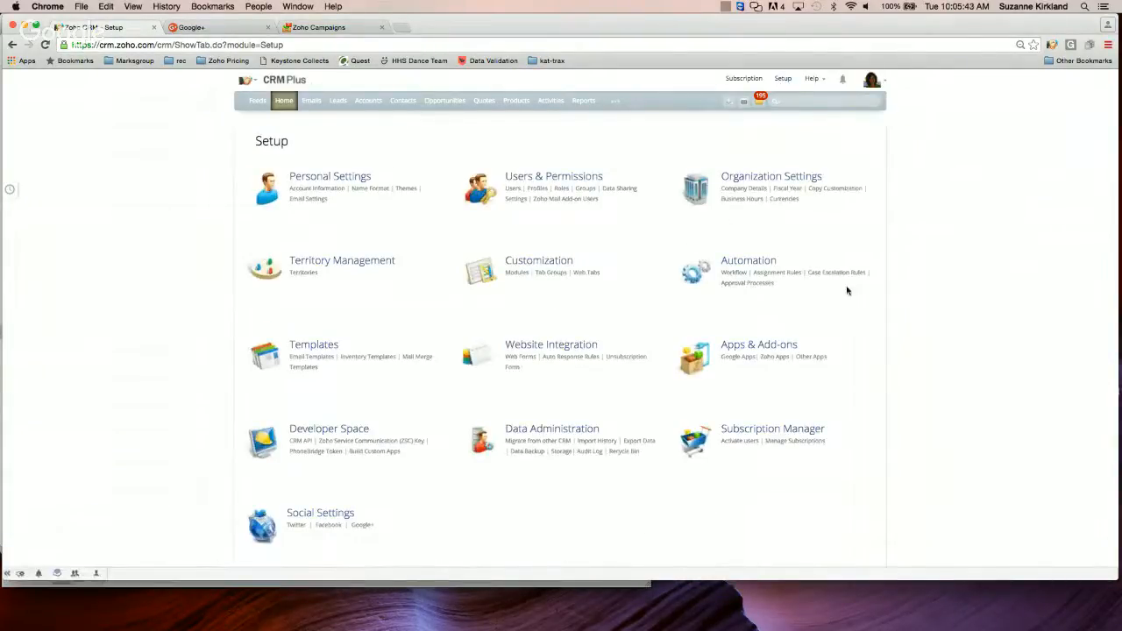
click(734, 274)
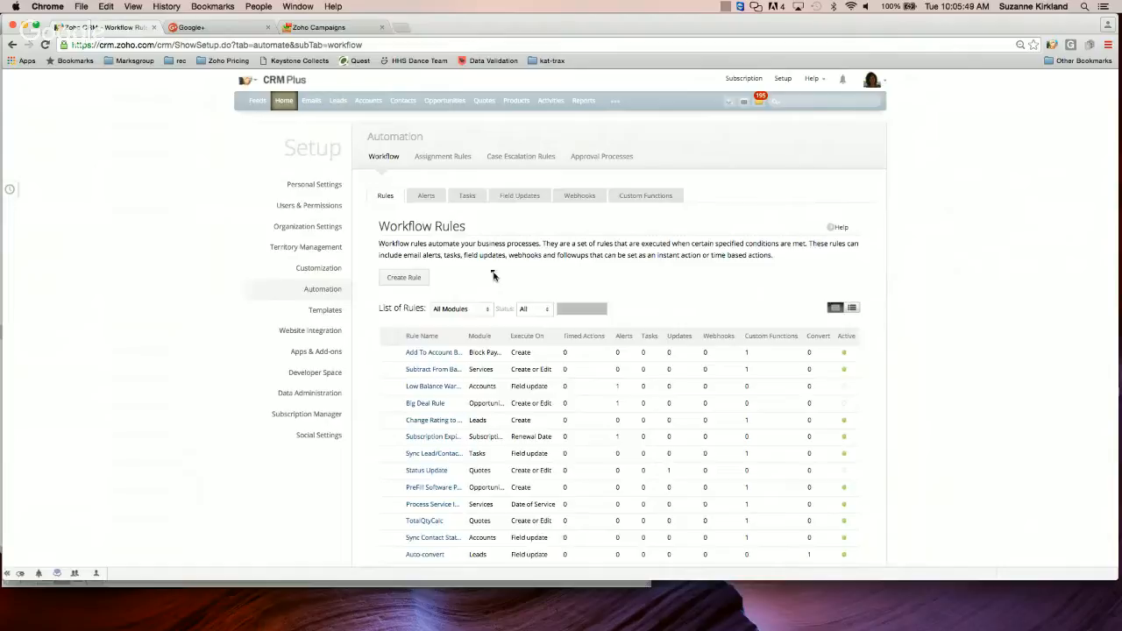
click(403, 278)
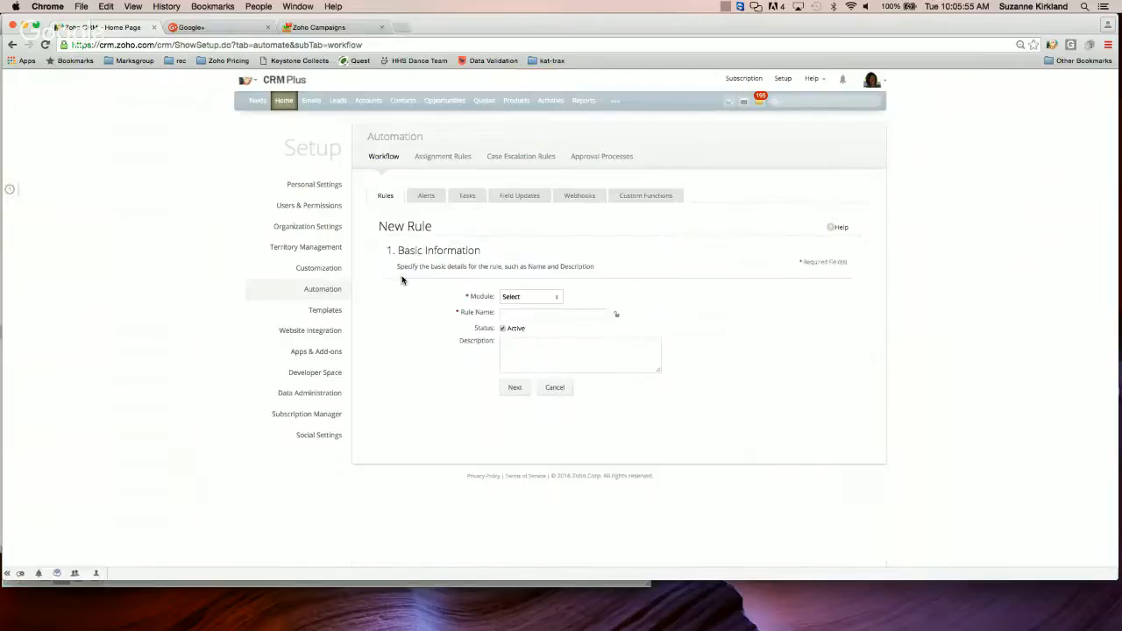
Enter the rule's basic information: module Leads, name "Demo auto-cinvert", description "for demo purposes", and continue to the trigger
click(557, 301)
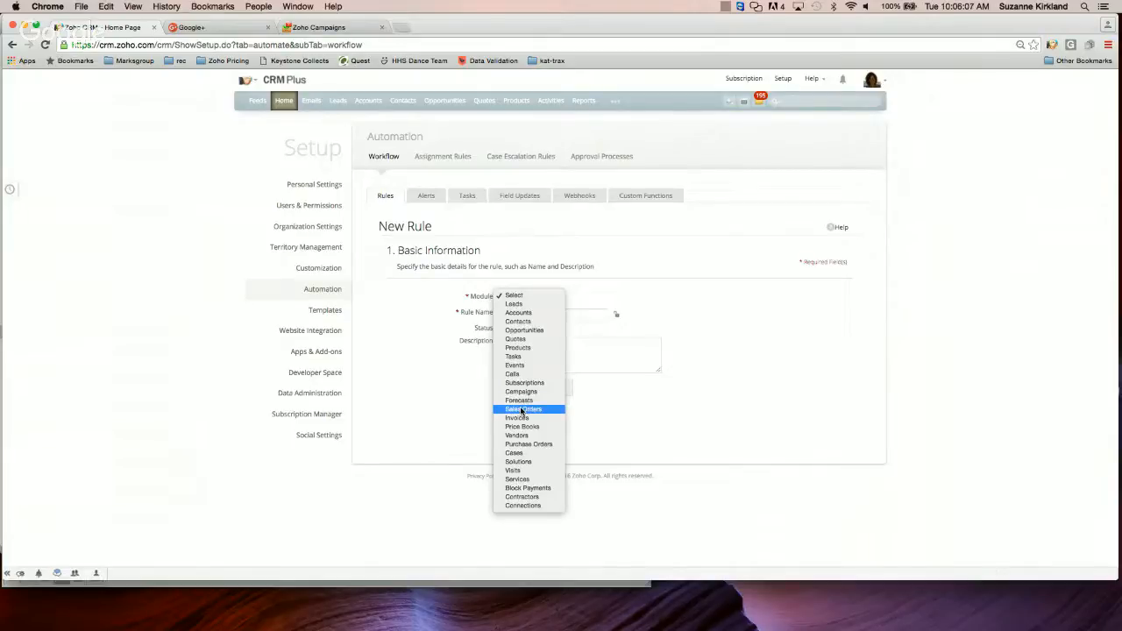
click(514, 304)
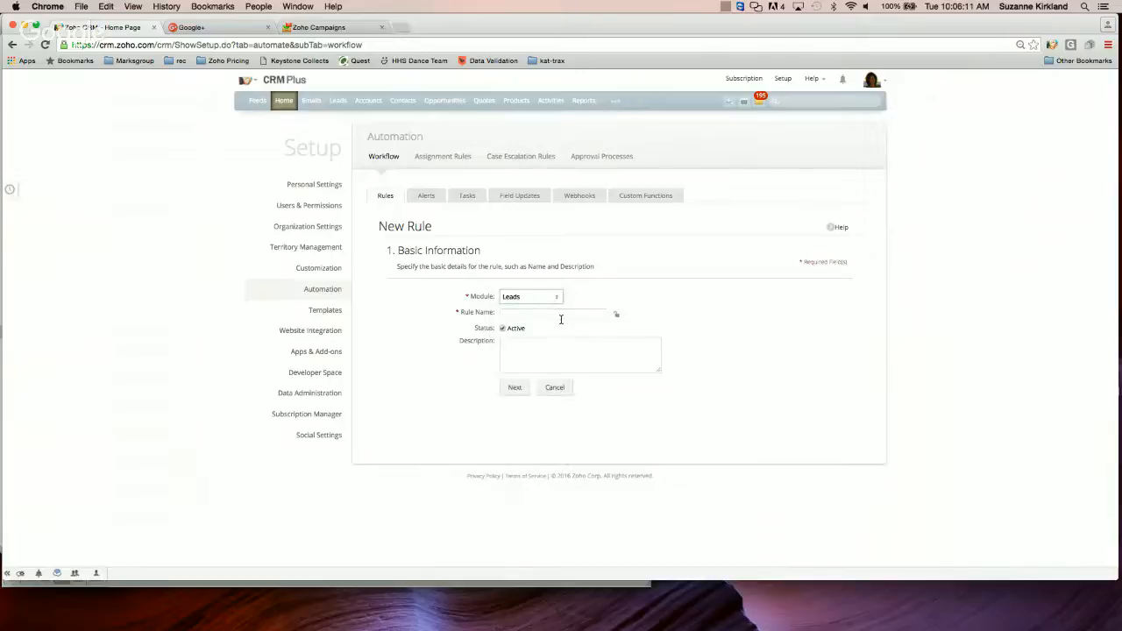
click(565, 314)
text(Demo auto-cinvert)
click(553, 353)
text(for demo purposes)
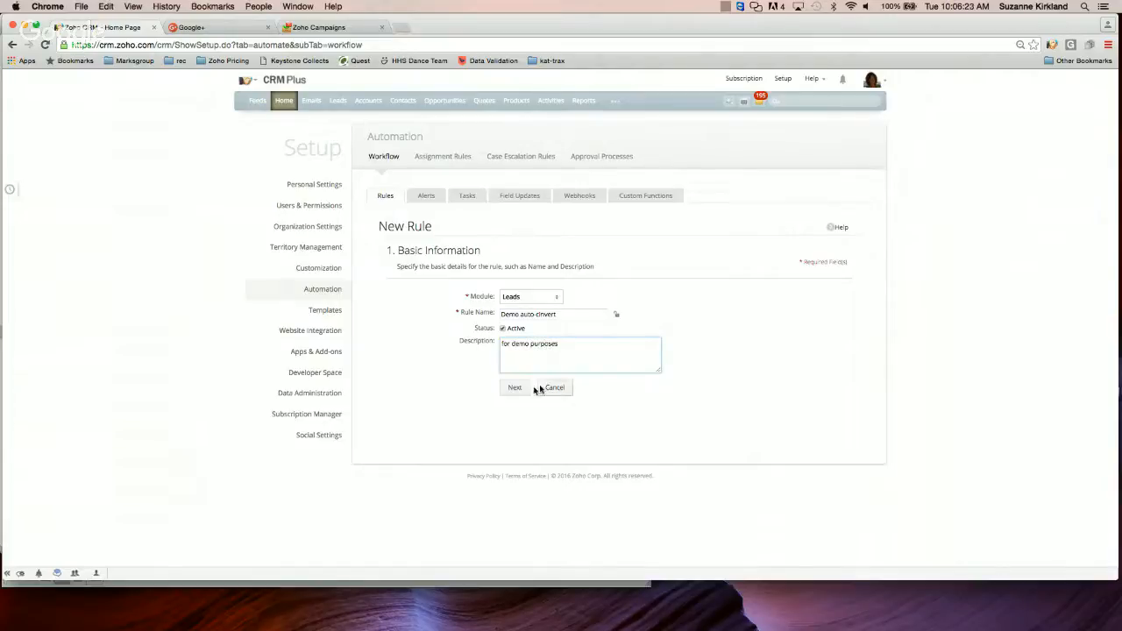
click(514, 387)
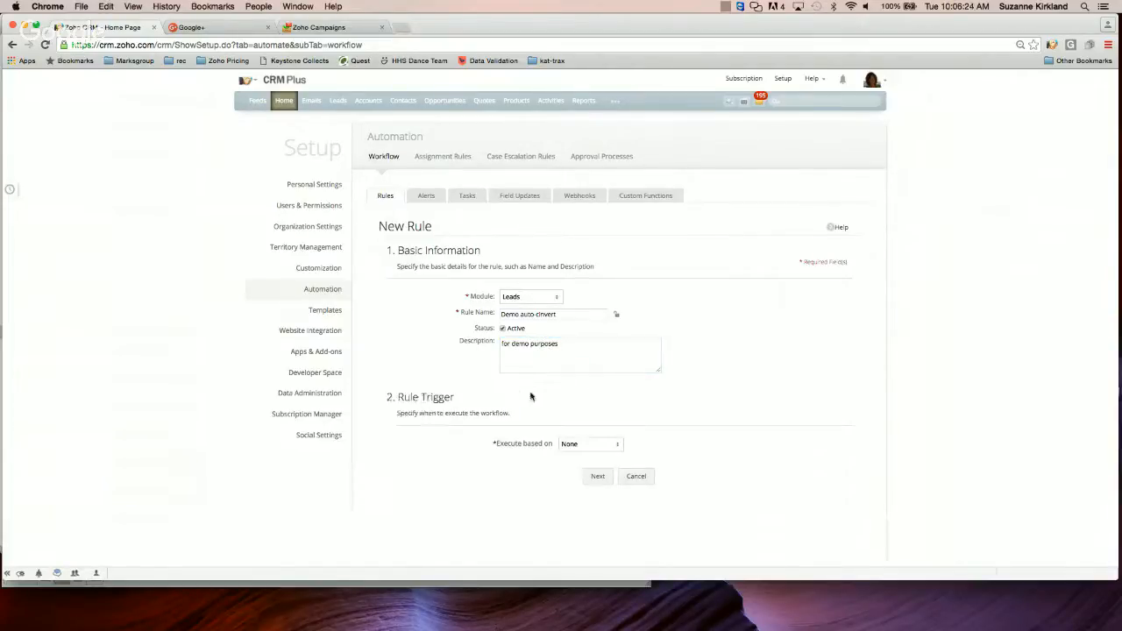
Set the rule trigger to execute based on a record action
scroll(616, 448, down, 1)
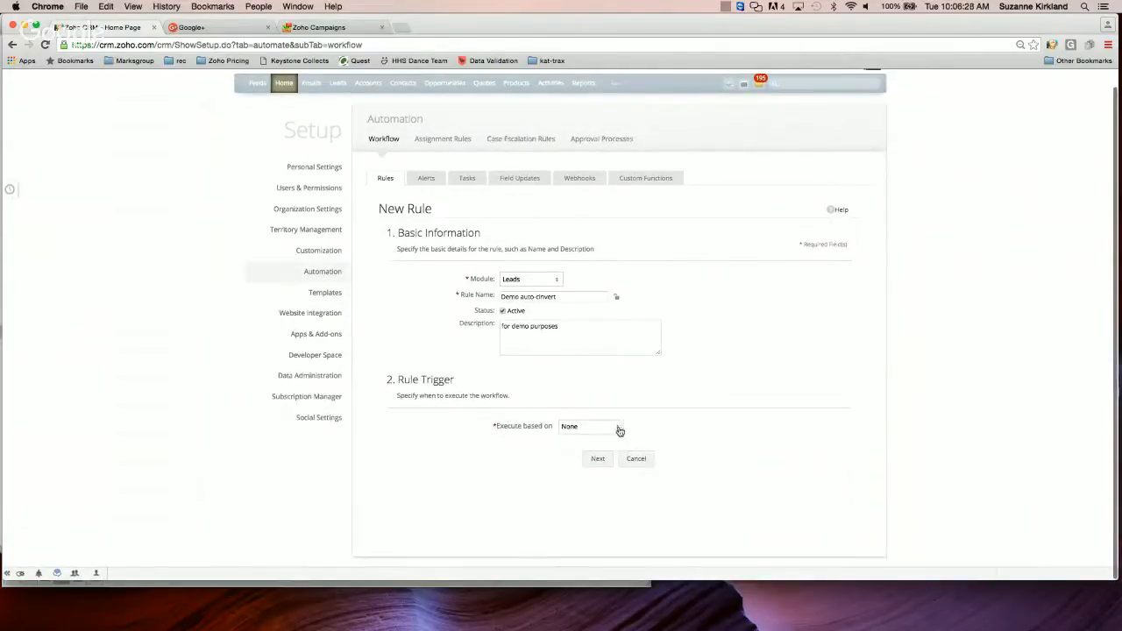
click(618, 429)
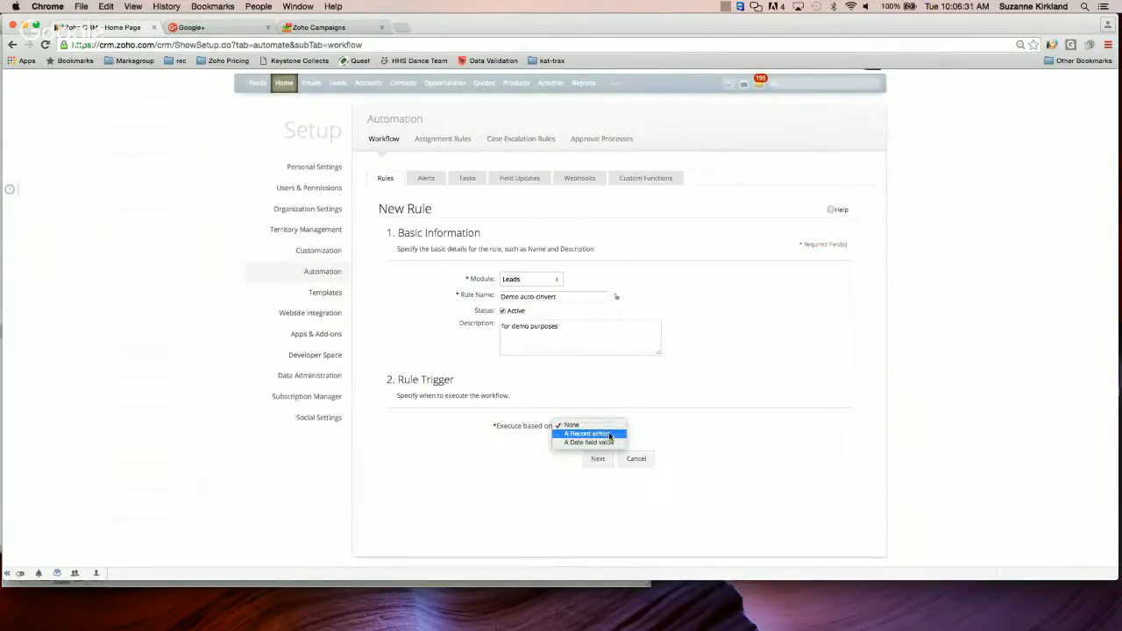
click(611, 435)
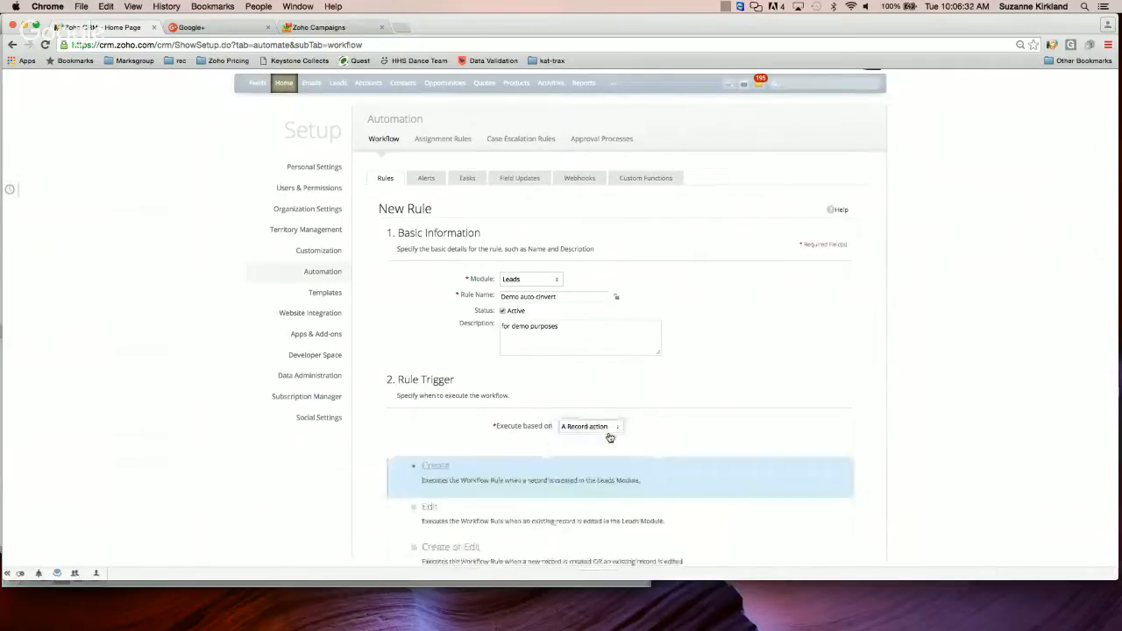
Make the rule run on a field update of Lead Status and continue to the rule criteria
scroll(610, 437, down, 4)
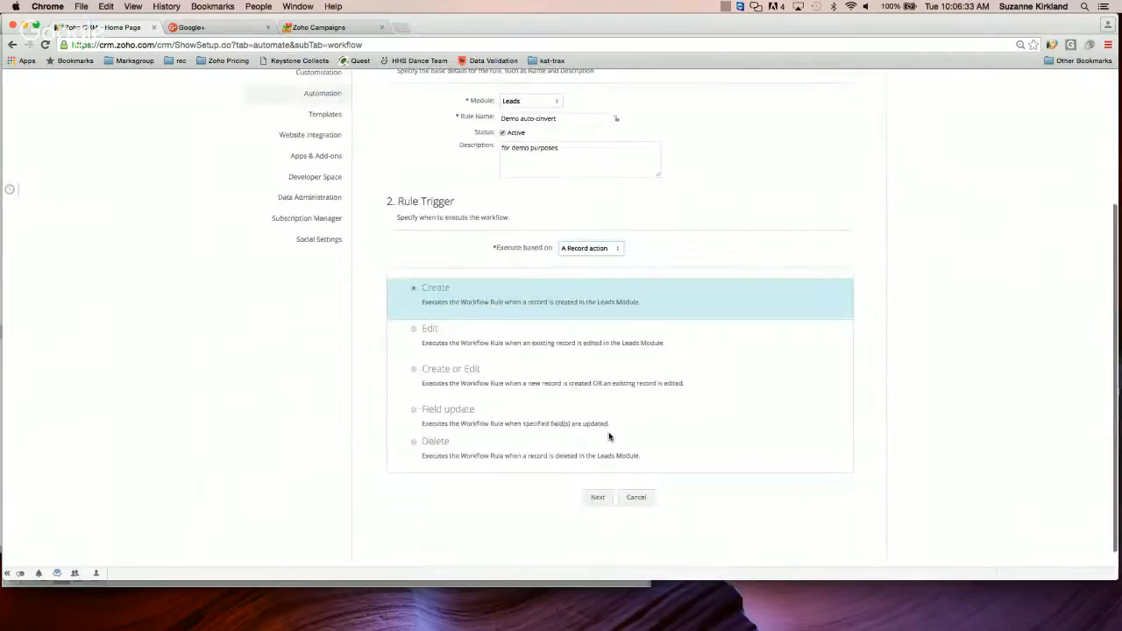
scroll(460, 375, down, 1)
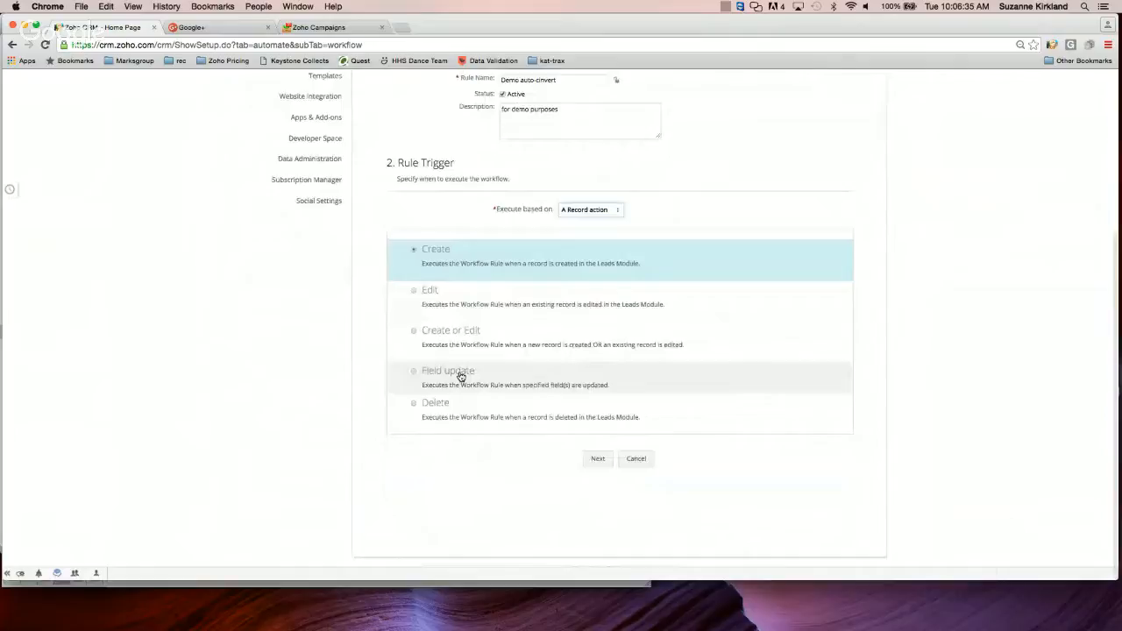
click(460, 375)
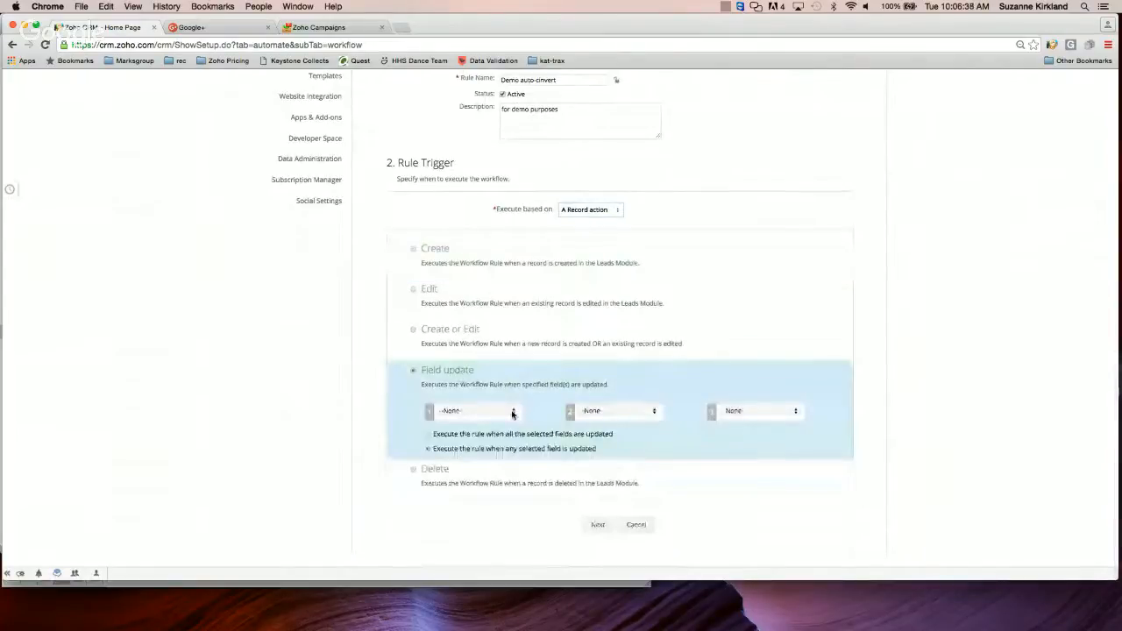
click(513, 414)
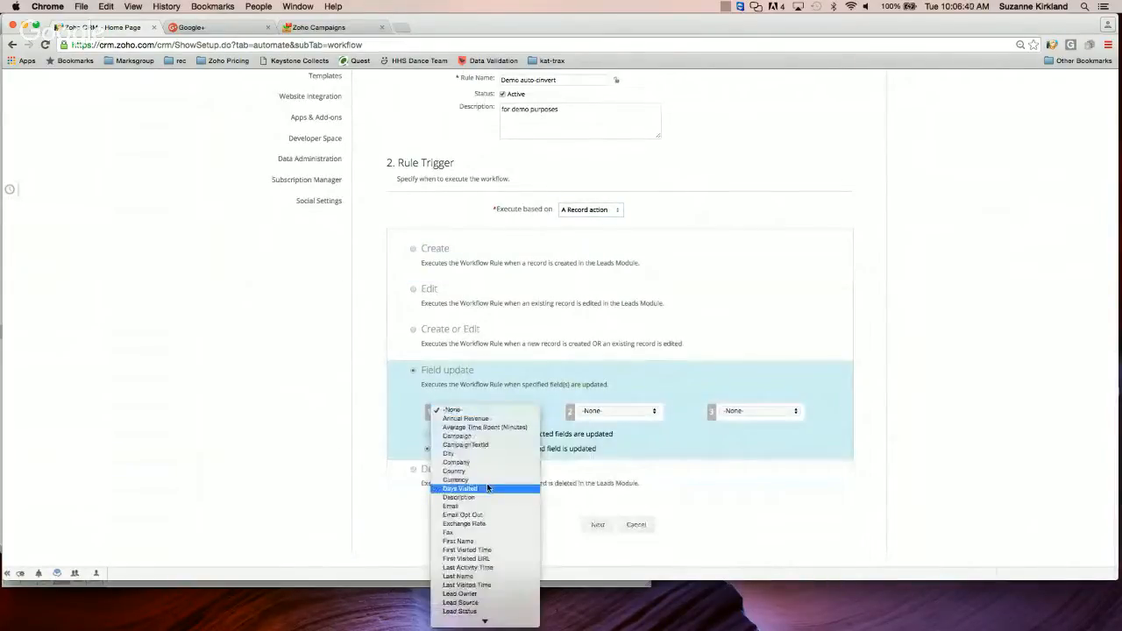
scroll(491, 484, down, 2)
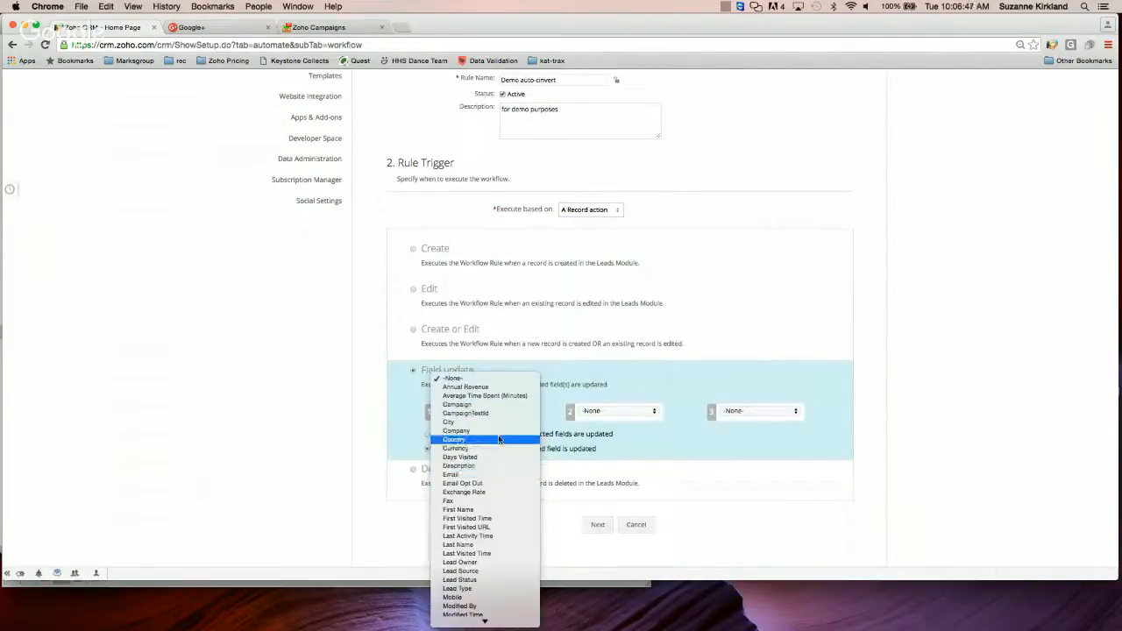
click(474, 580)
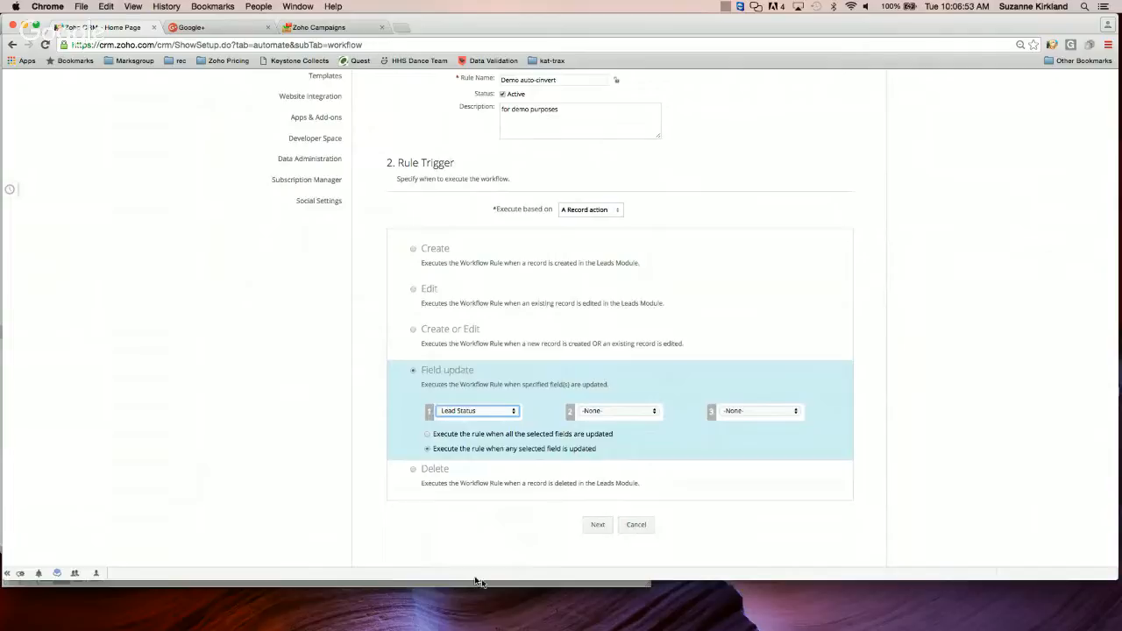
click(601, 524)
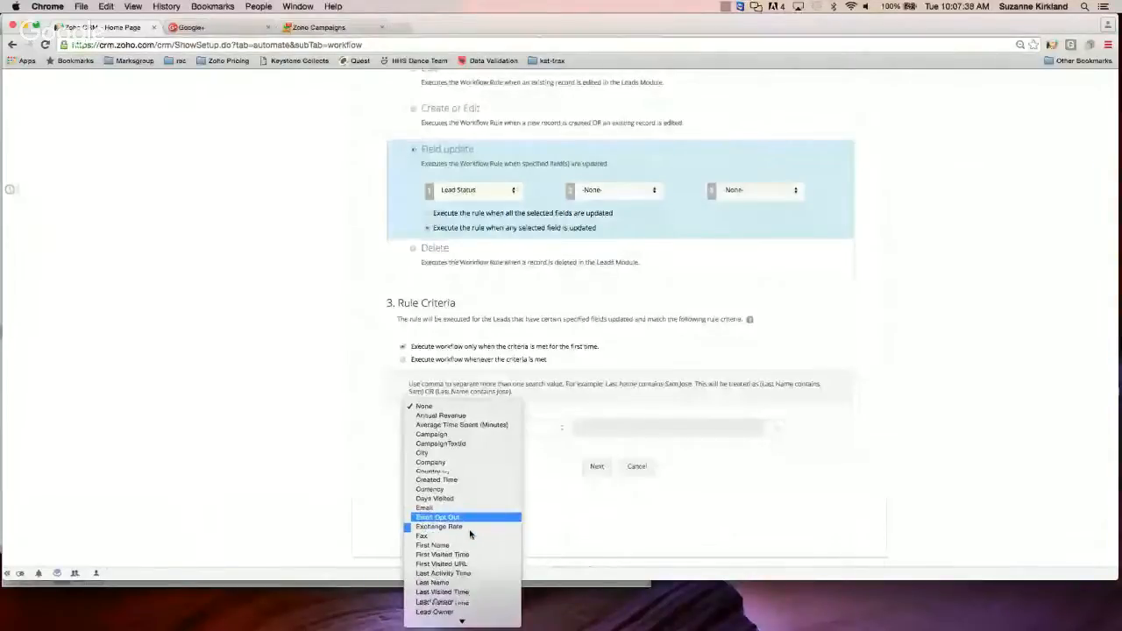
Set the rule criteria to Lead Status is Demo Scheduled and continue to the actions
scroll(463, 537, down, 3)
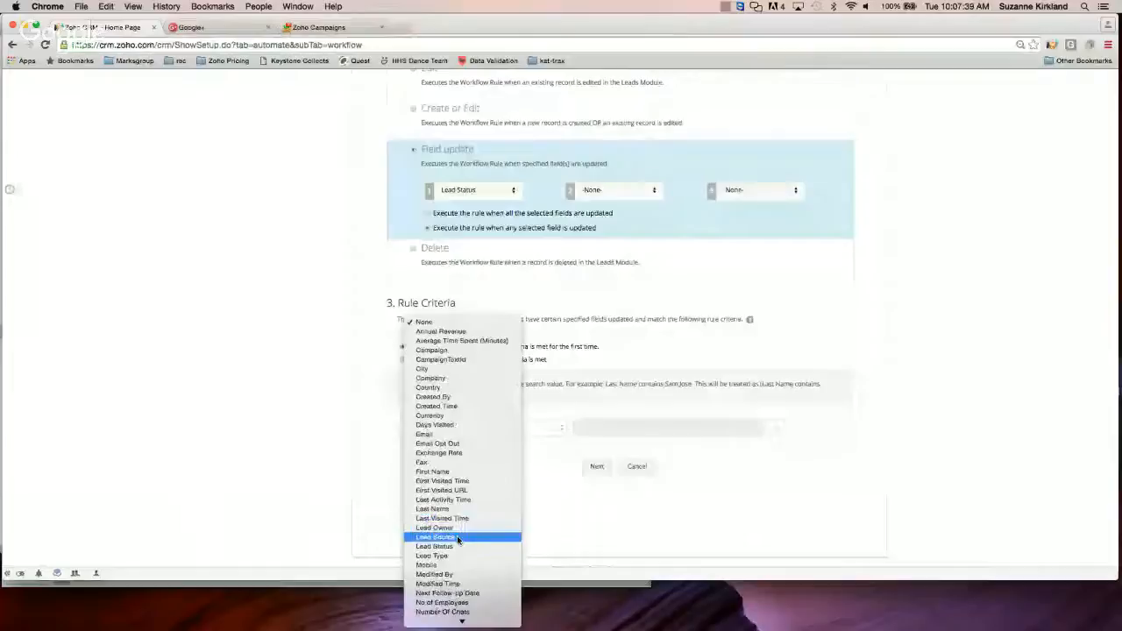
click(456, 546)
click(560, 430)
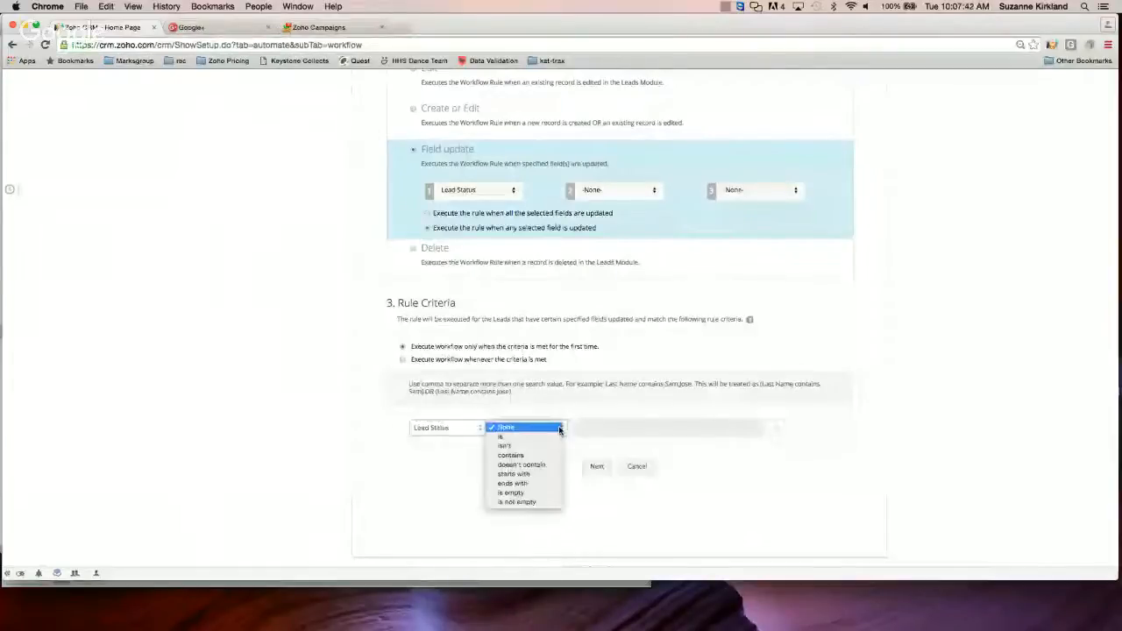
click(524, 440)
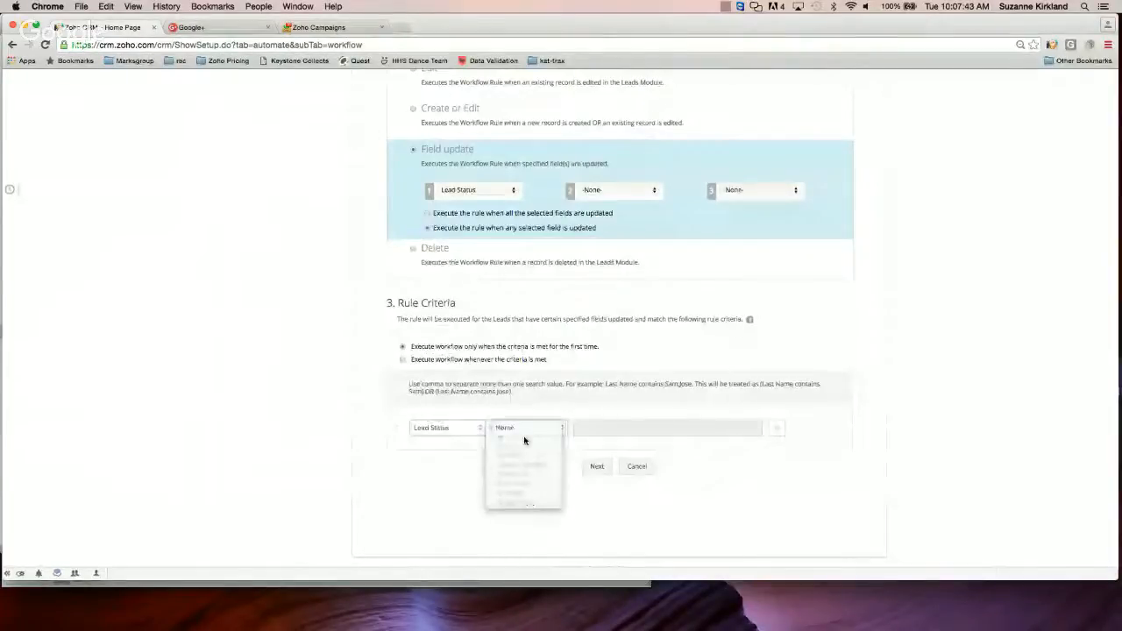
click(611, 427)
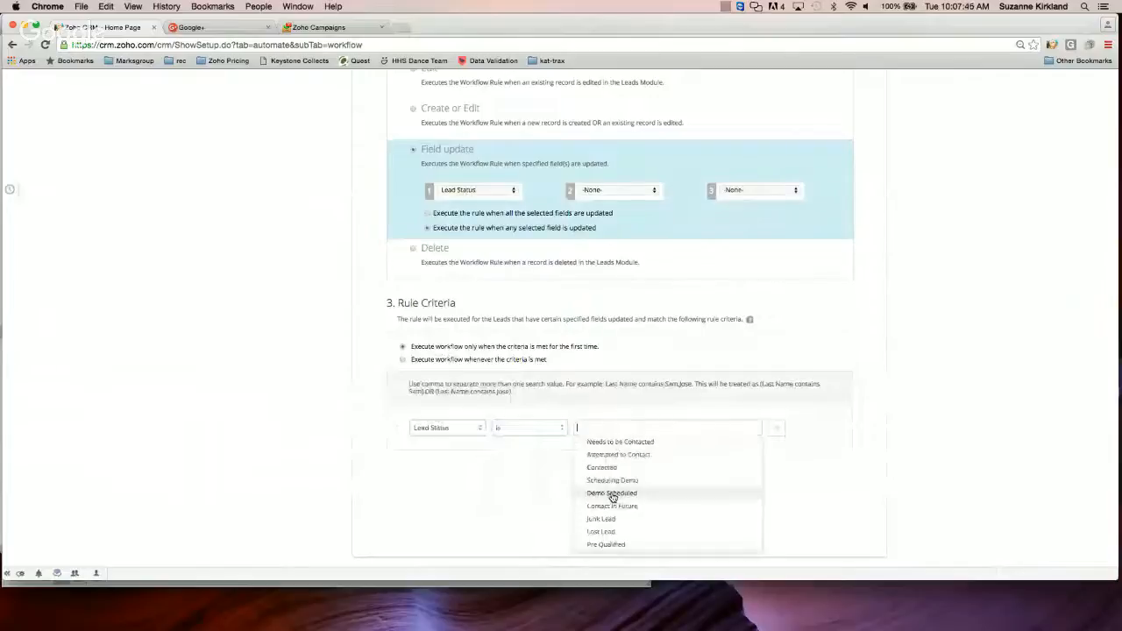
click(613, 497)
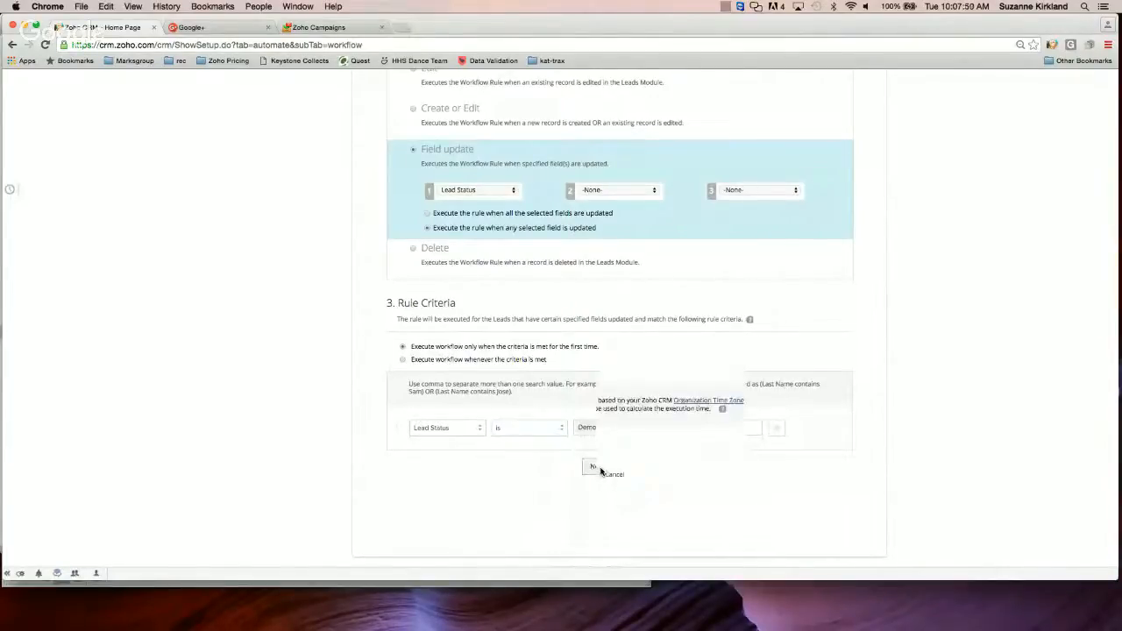
click(597, 468)
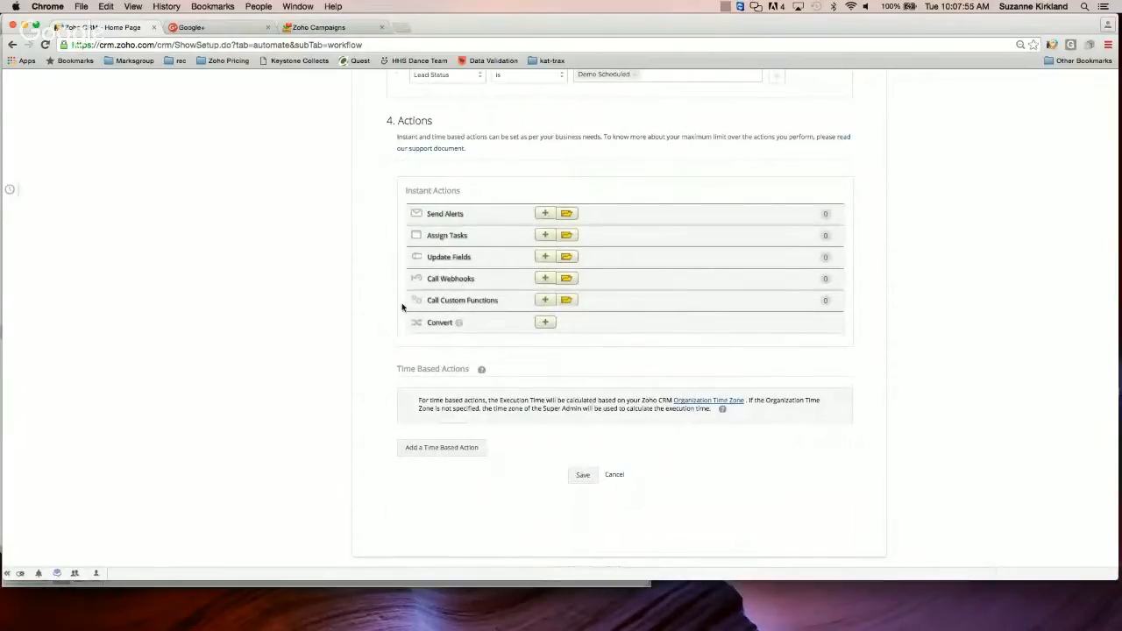
Add an instant Convert action to the rule that also converts the lead to an opportunity
click(545, 324)
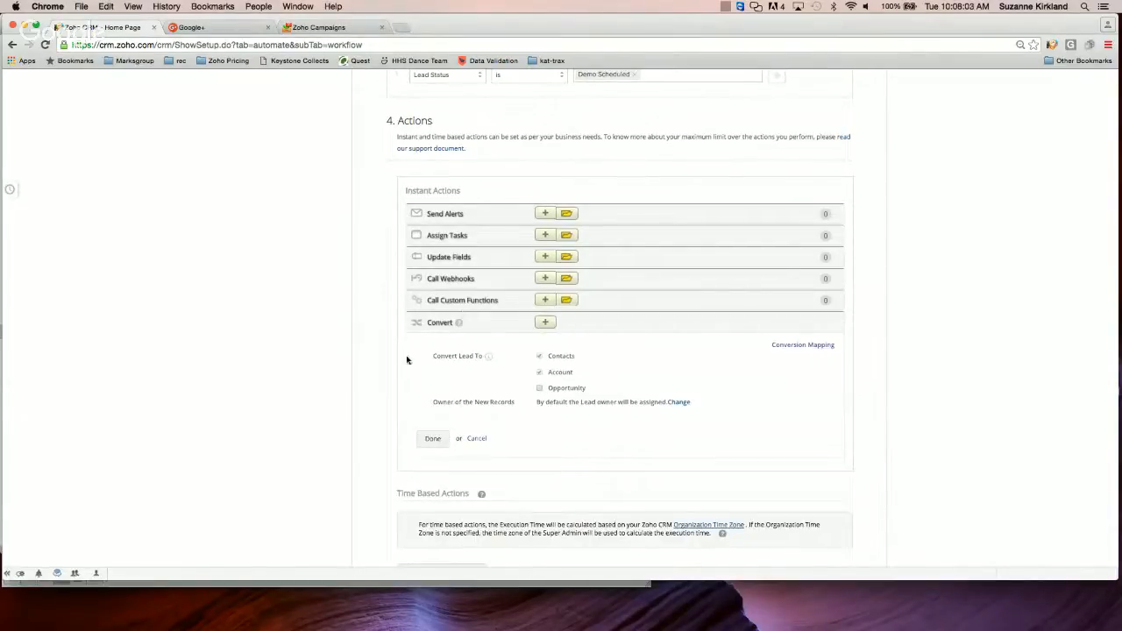
click(540, 390)
scroll(684, 403, down, 2)
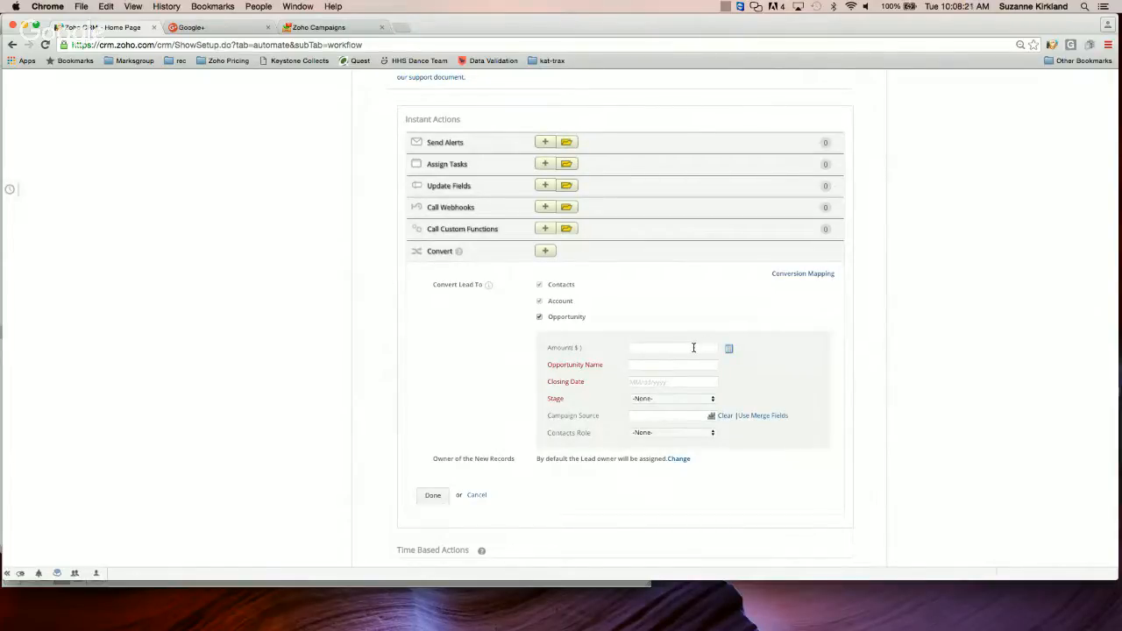
click(693, 349)
Set the opportunity's closing date to the execution day and its stage to Qualification-Demo
click(659, 383)
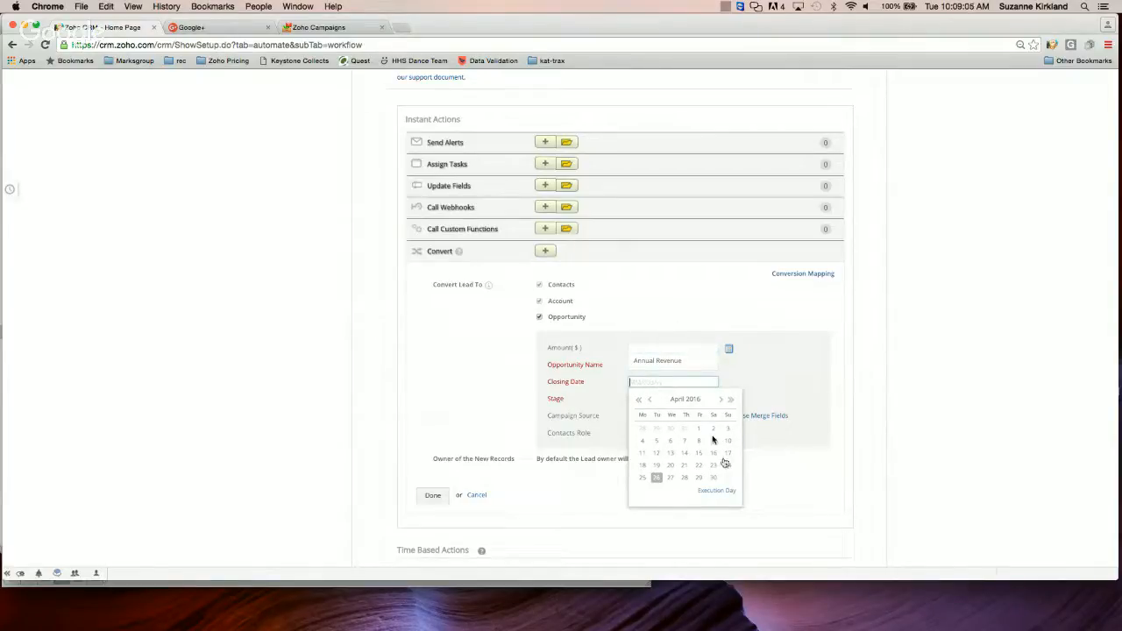
click(717, 492)
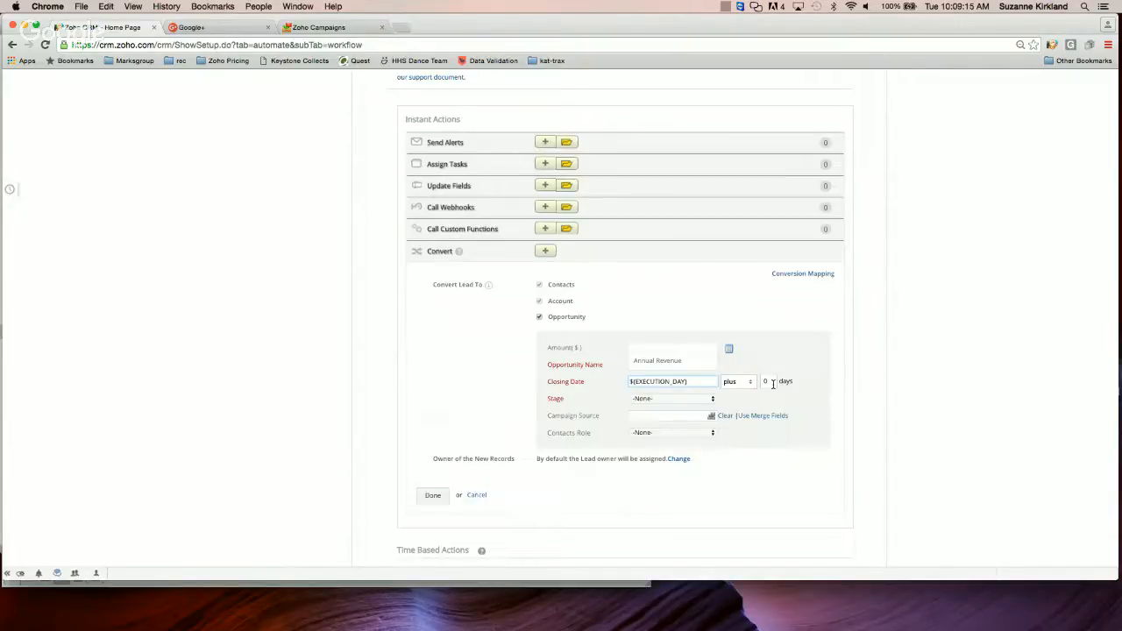
click(713, 400)
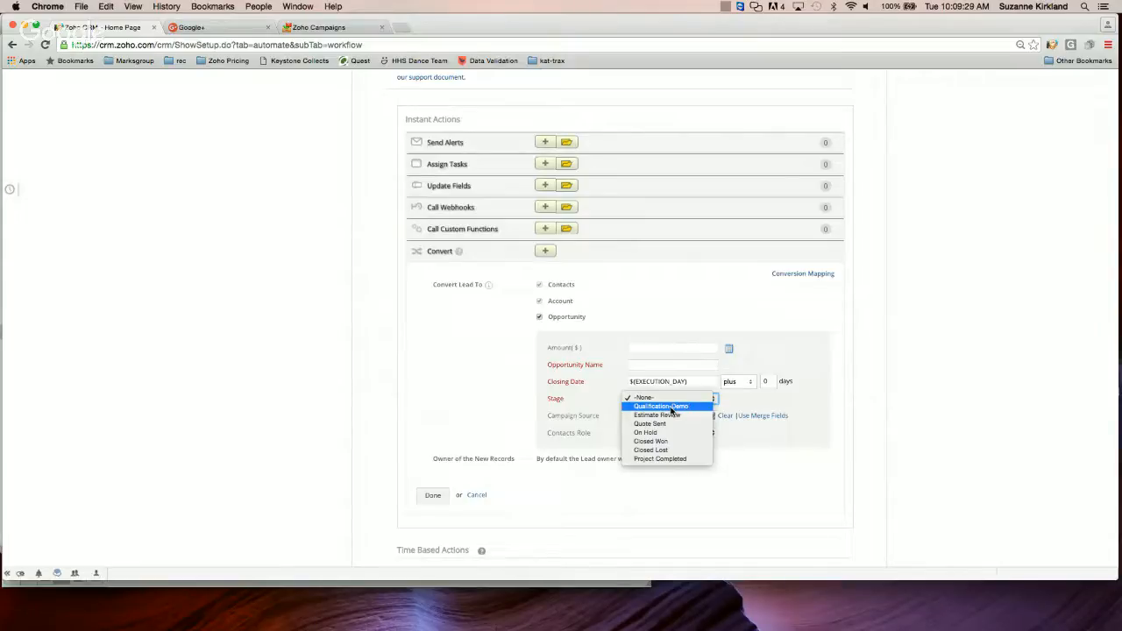
click(672, 408)
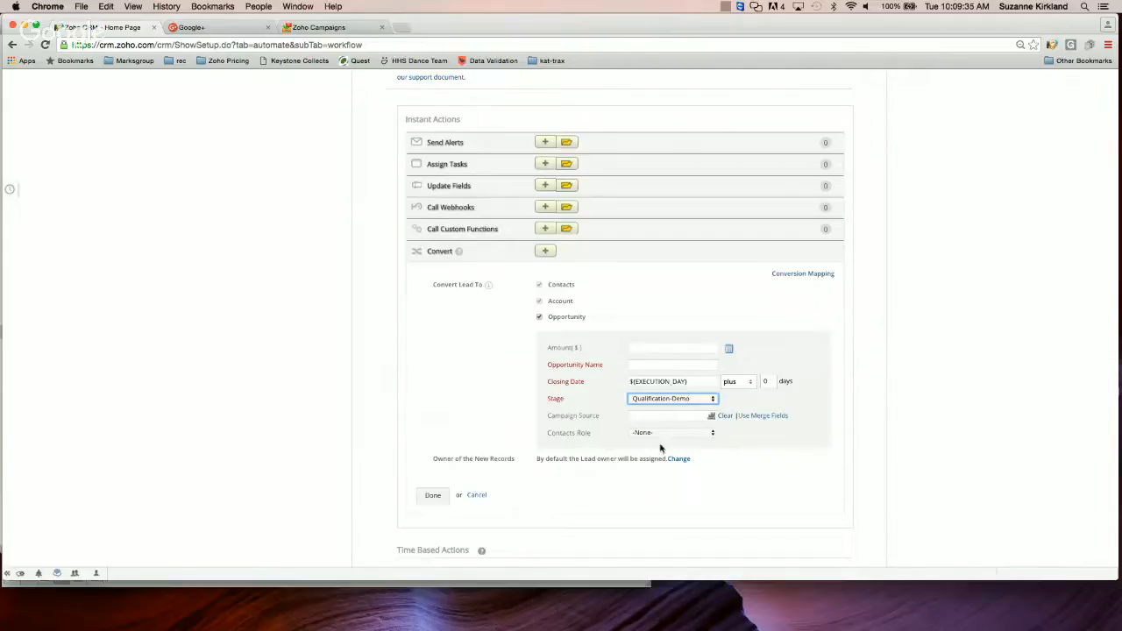
Build the opportunity name from the lead's First Name and Last Name merge fields followed by "- Opportunity"
click(696, 365)
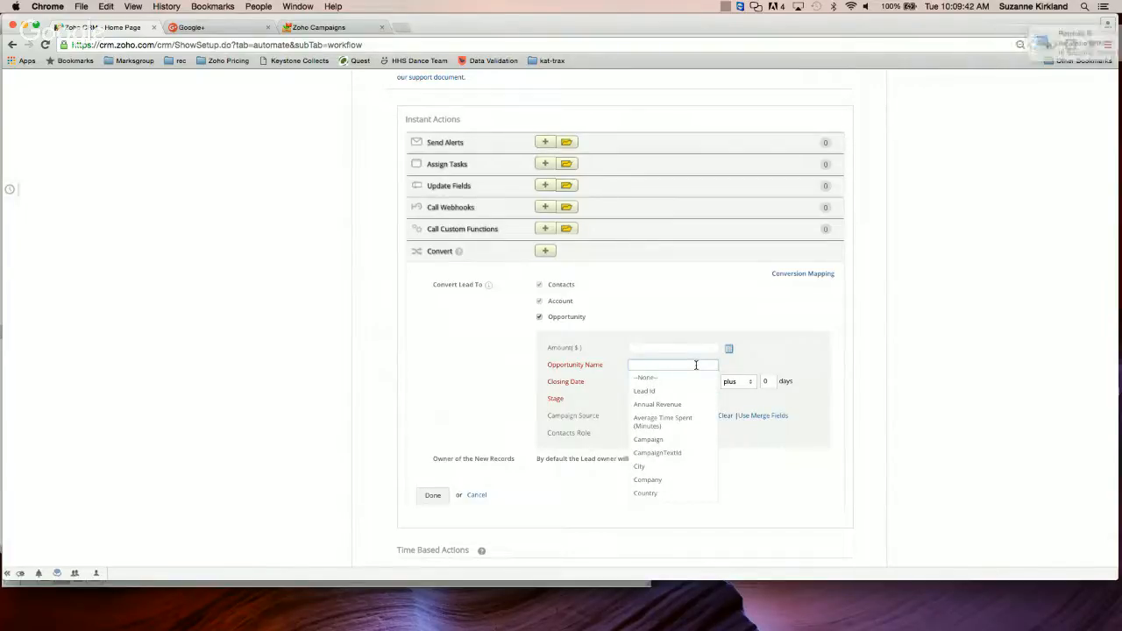
scroll(679, 425, down, 10)
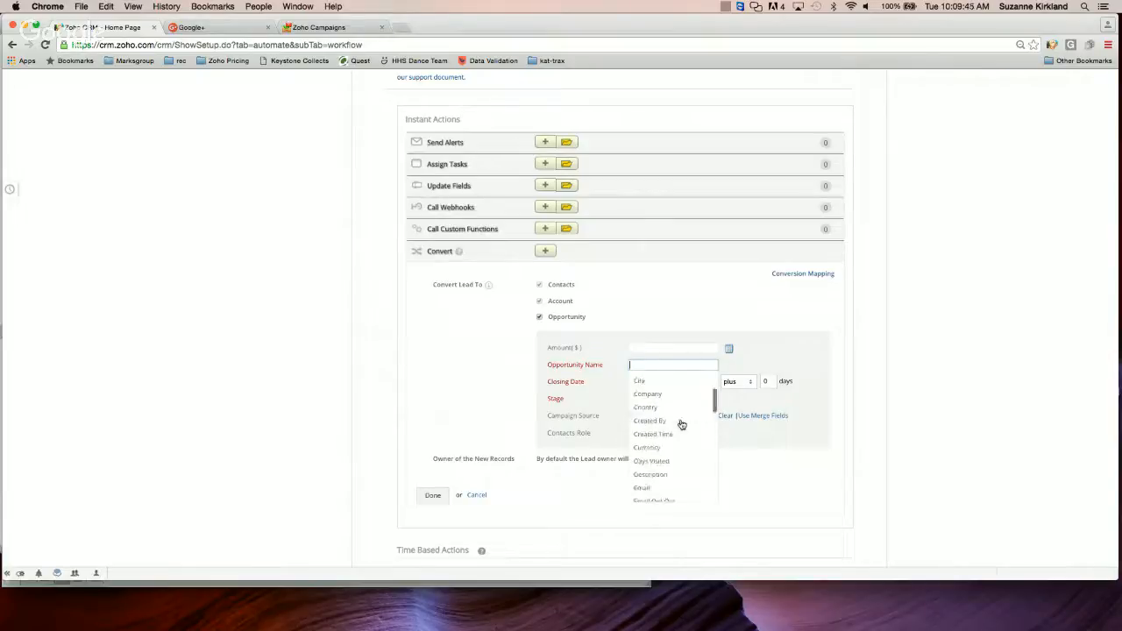
scroll(681, 425, down, 2)
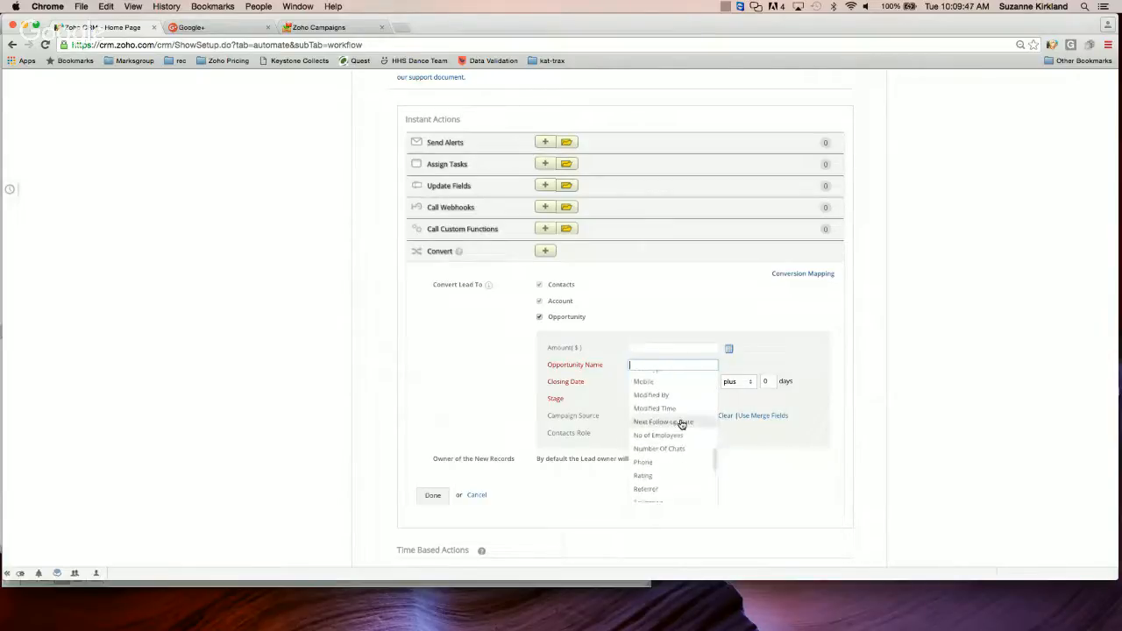
scroll(681, 426, up, 6)
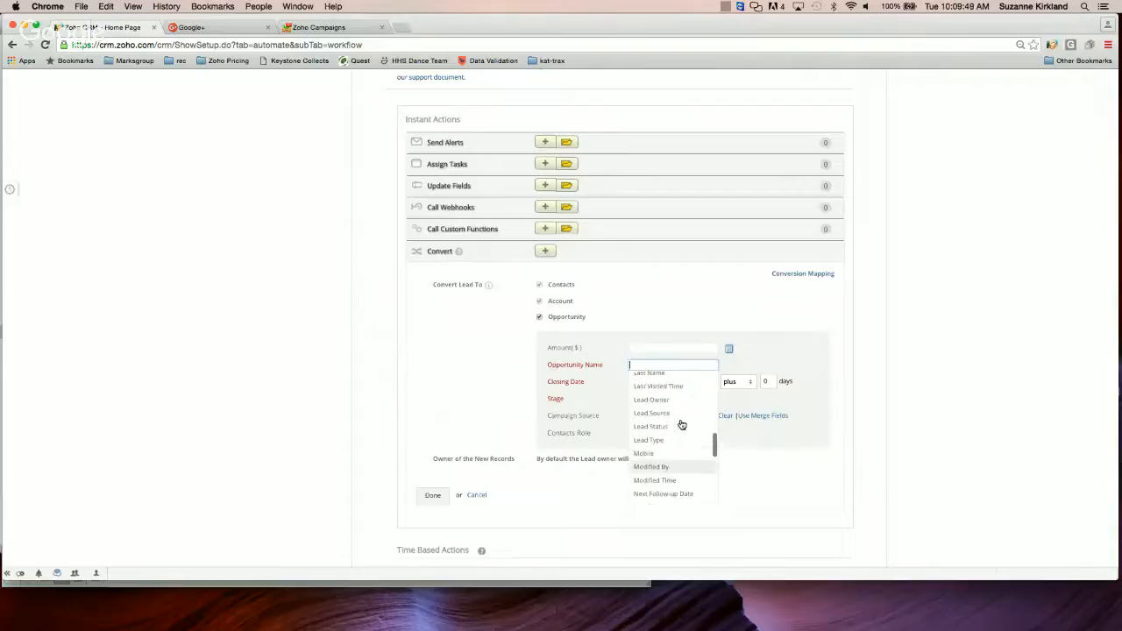
scroll(681, 425, up, 4)
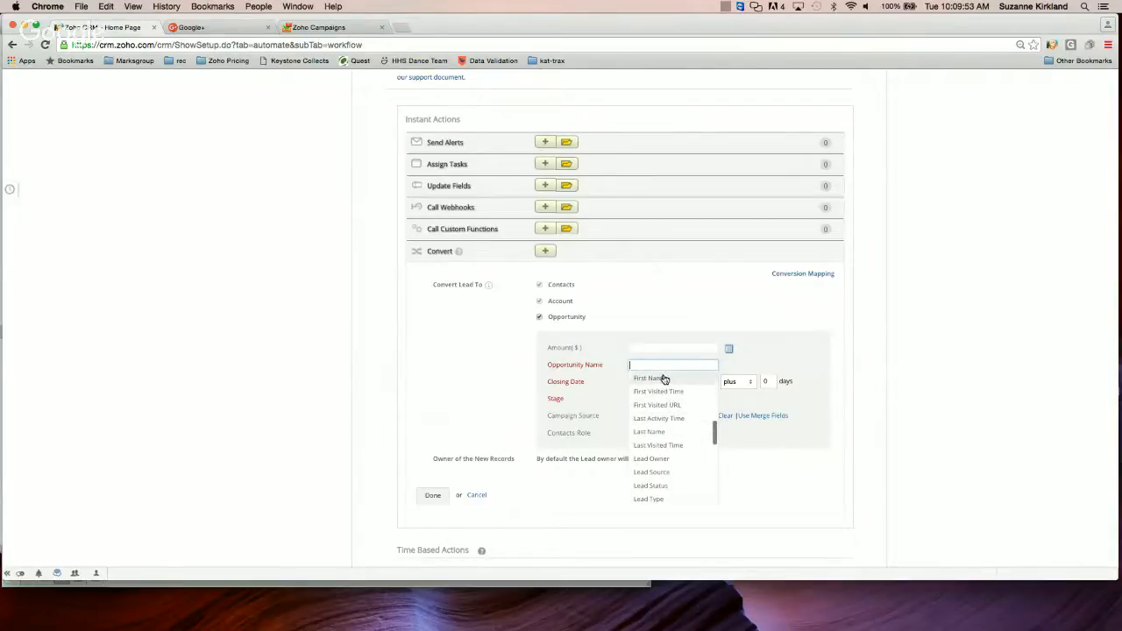
click(661, 383)
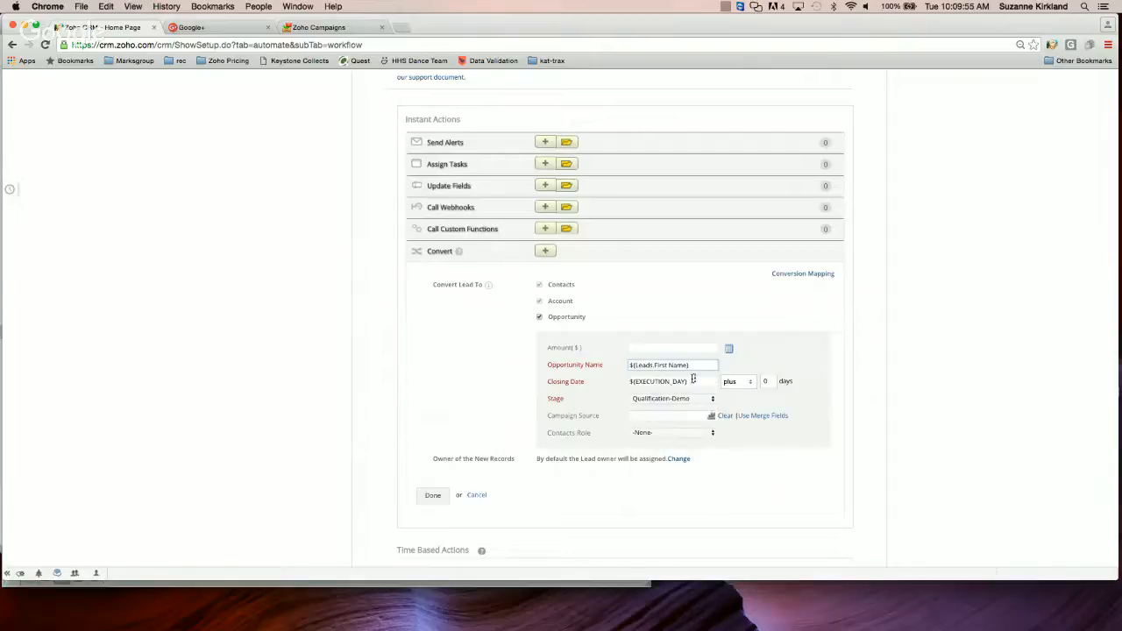
click(699, 368)
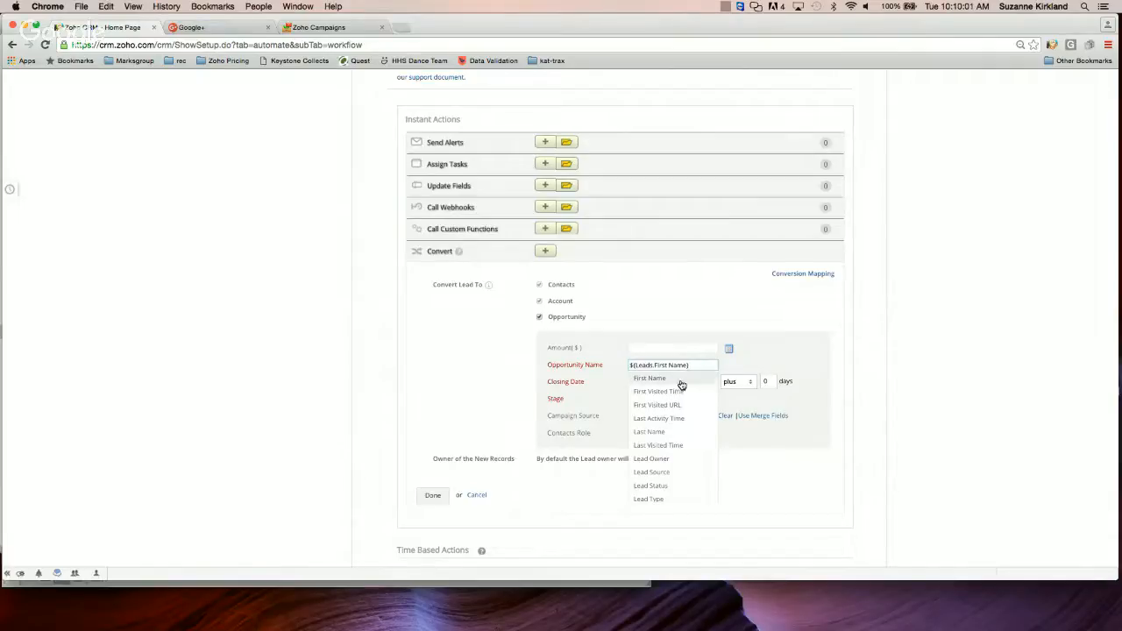
click(658, 431)
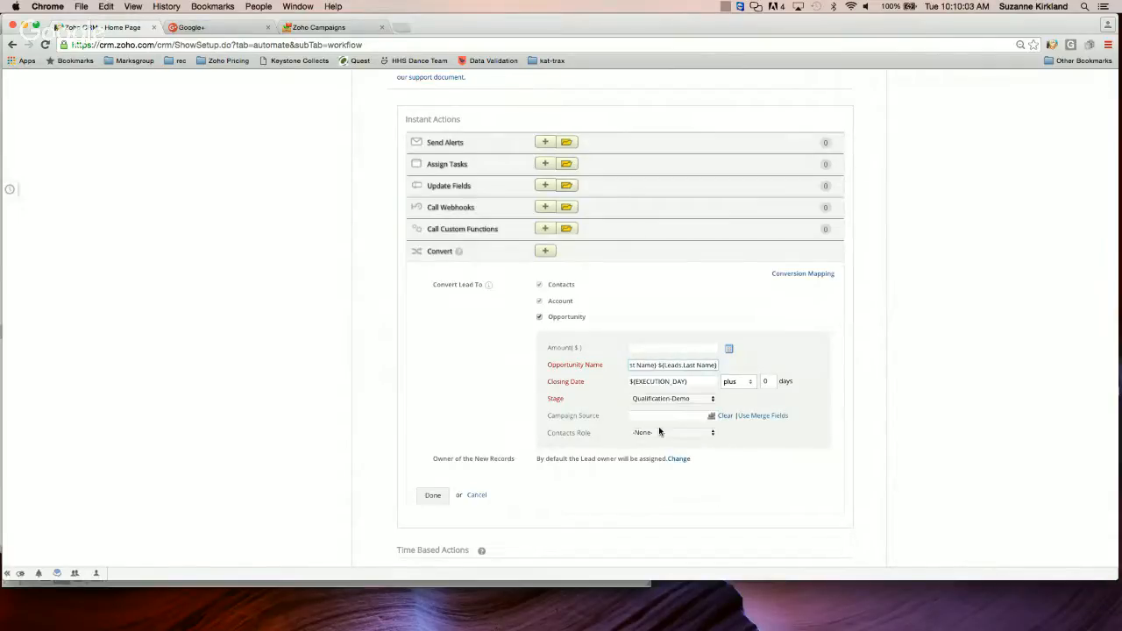
text(- Opportunity)
Set the opportunity amount to the lead's Annual Revenue merge field and finish the convert action
click(688, 348)
click(675, 367)
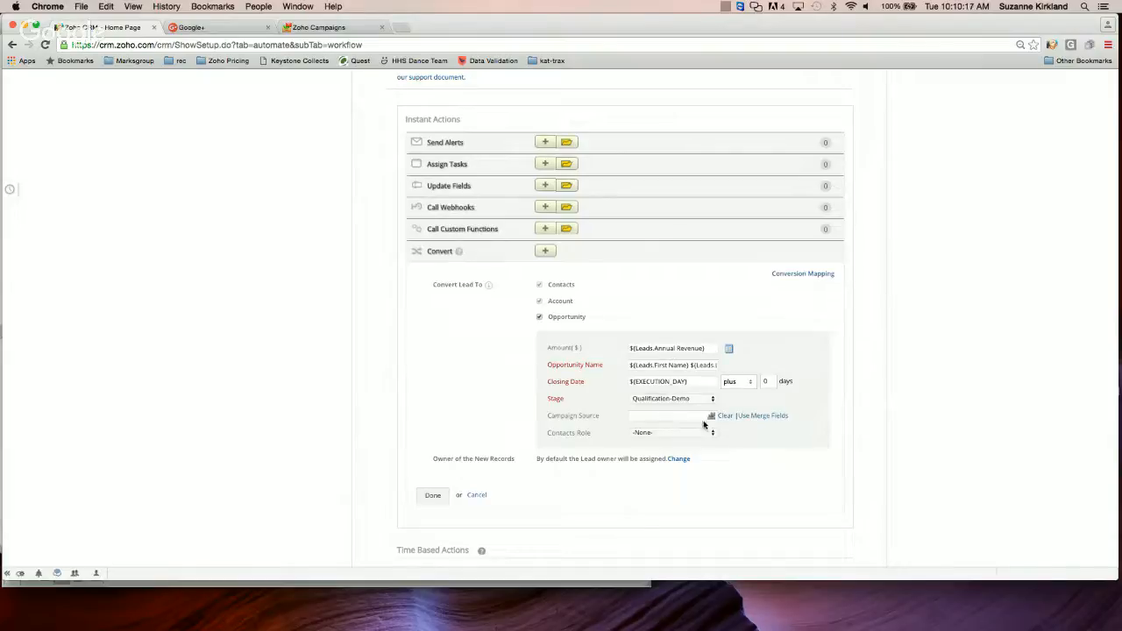
click(430, 497)
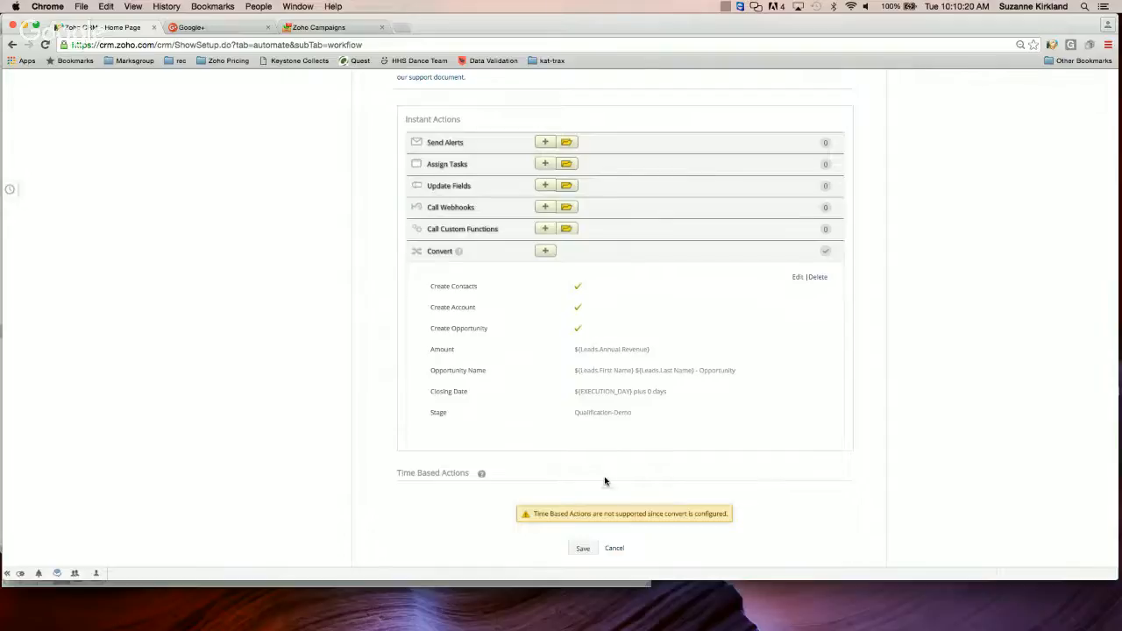
Save the workflow rule and return to the list of workflow rules
scroll(604, 481, down, 2)
click(587, 475)
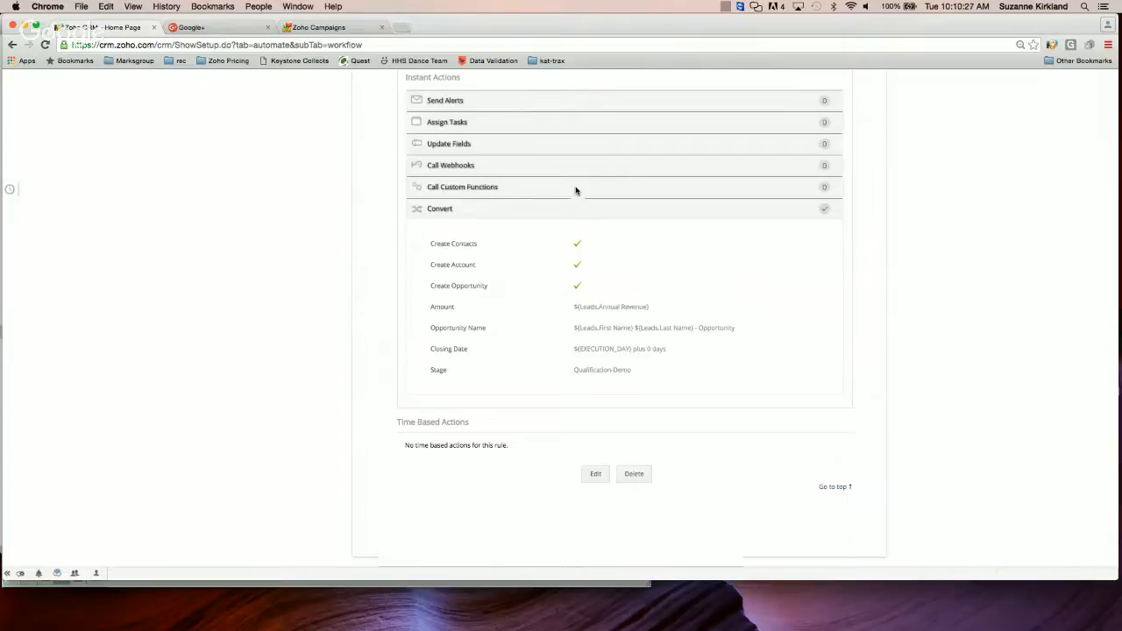
scroll(575, 188, up, 5)
scroll(576, 188, up, 4)
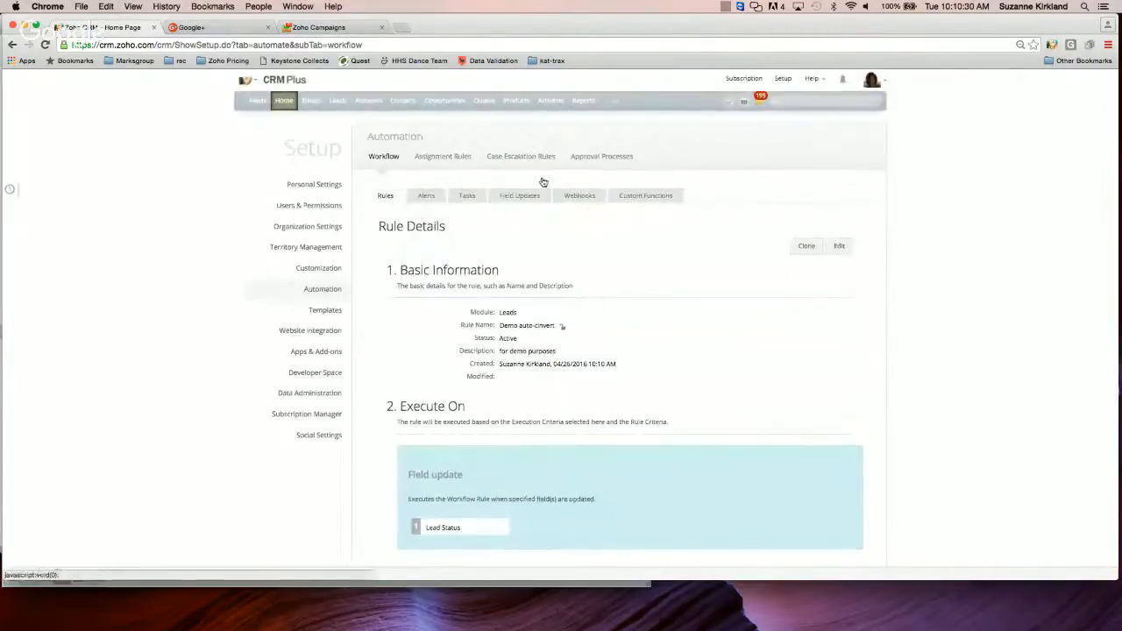
click(384, 197)
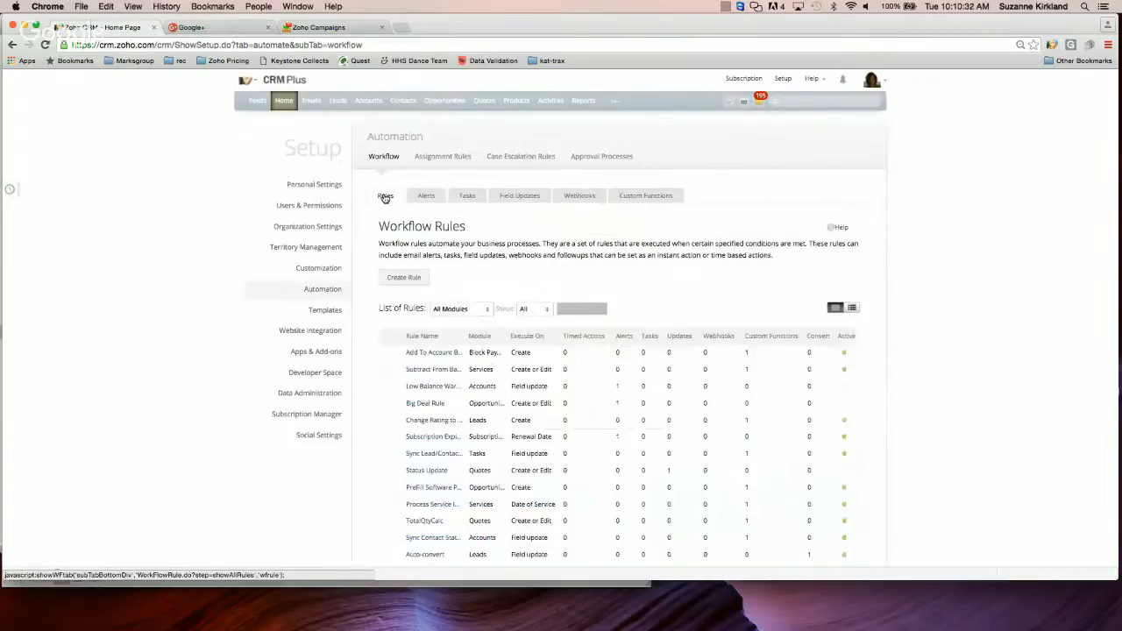
Start a new workflow rule for the Leads module named "demo 2" and continue to the rule trigger
click(396, 279)
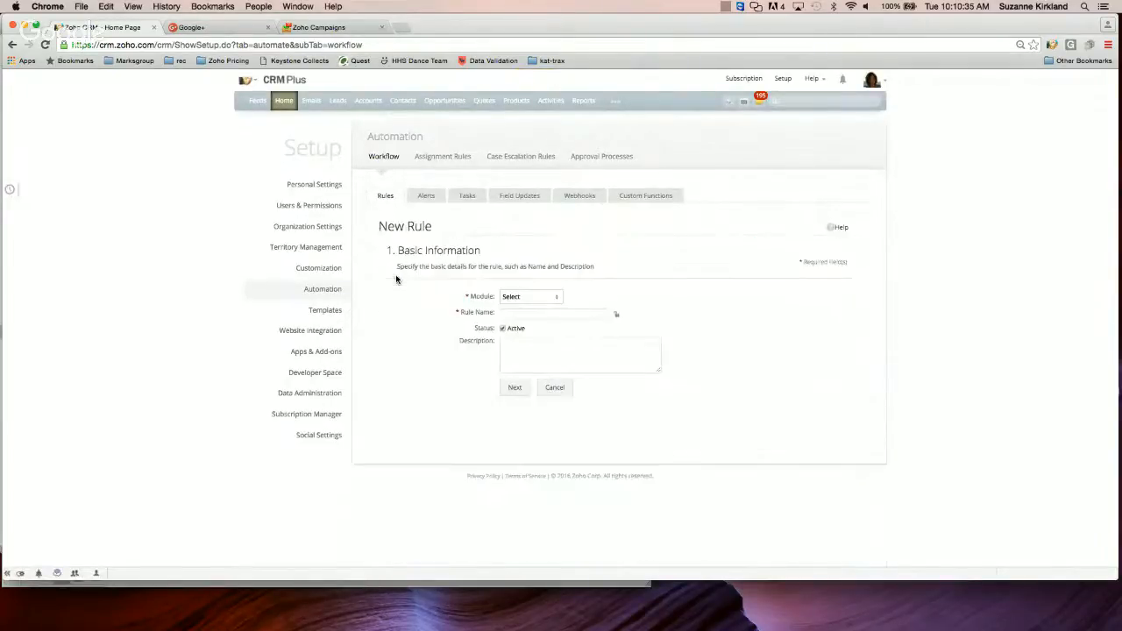
click(555, 296)
click(536, 305)
click(550, 316)
text(domo)
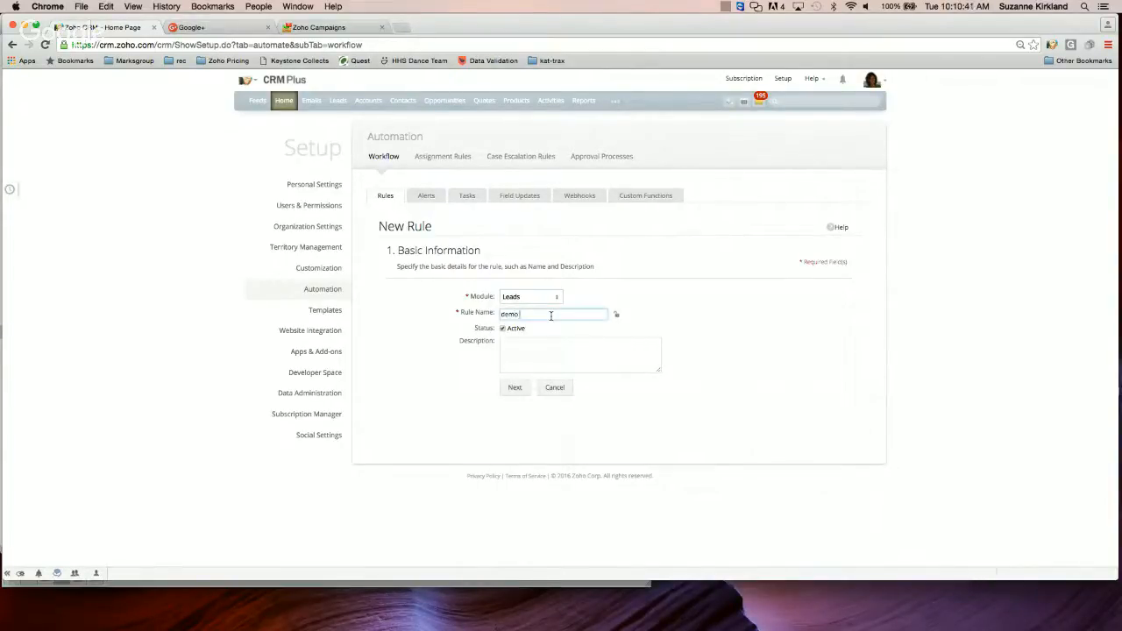
click(516, 390)
Trigger the rule on the record action Create or Edit and continue past the blank criteria to the actions
click(608, 445)
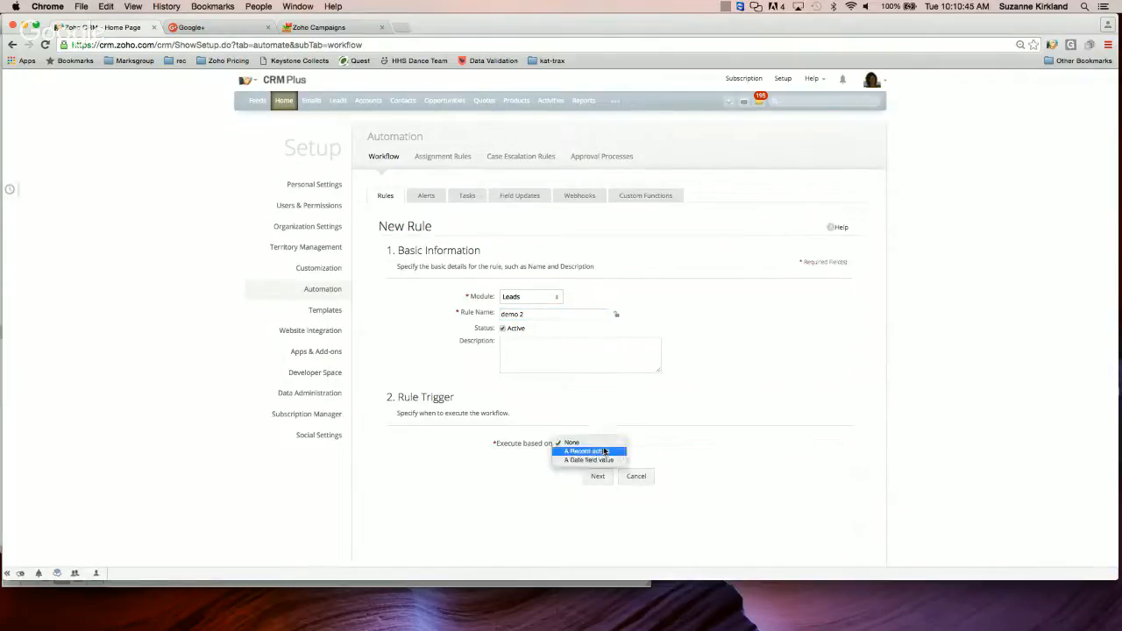
click(603, 451)
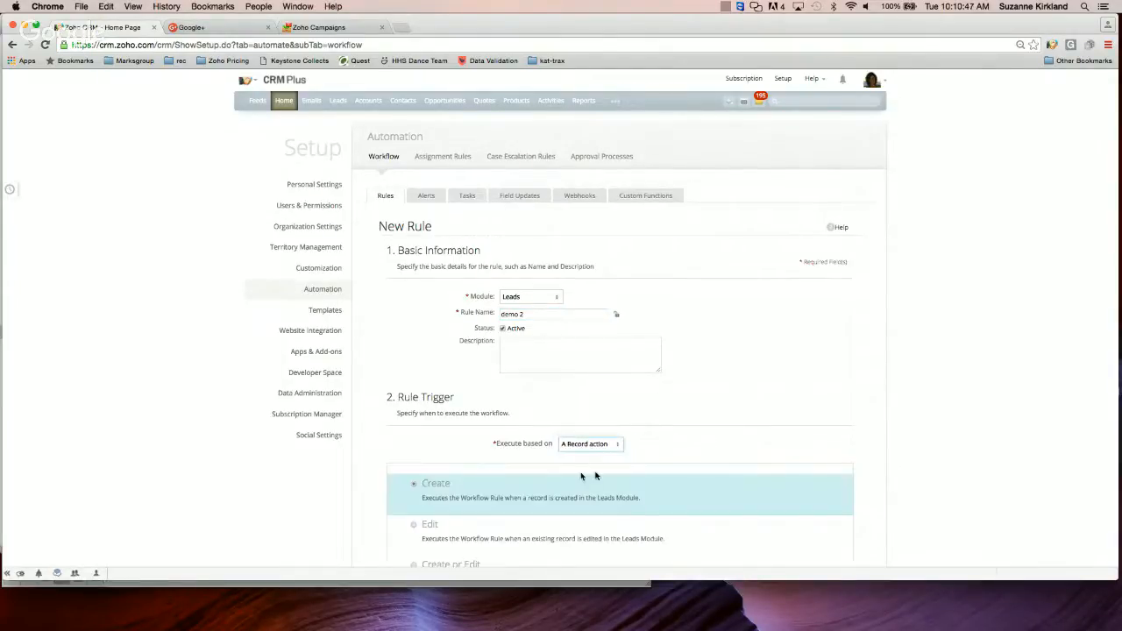
scroll(579, 476, down, 3)
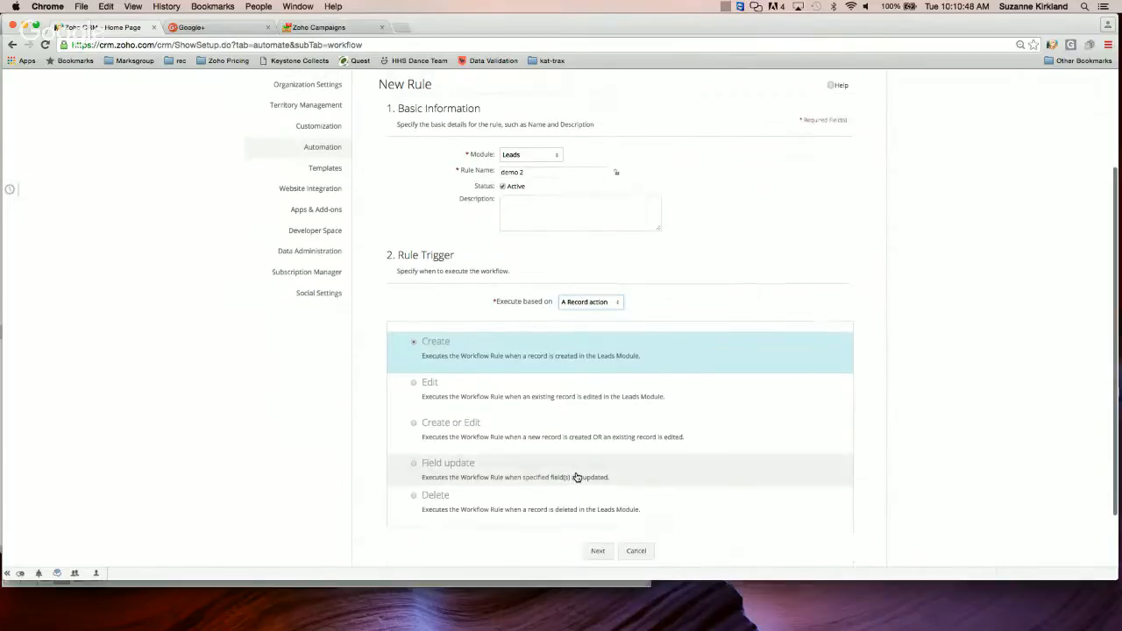
click(474, 427)
scroll(478, 429, down, 3)
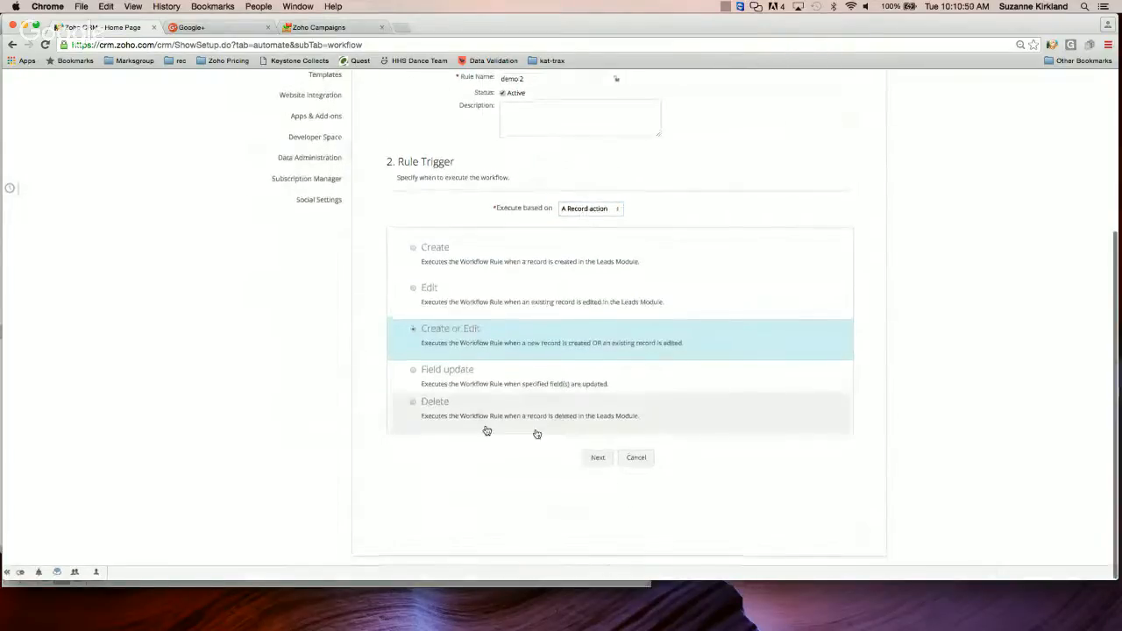
click(601, 461)
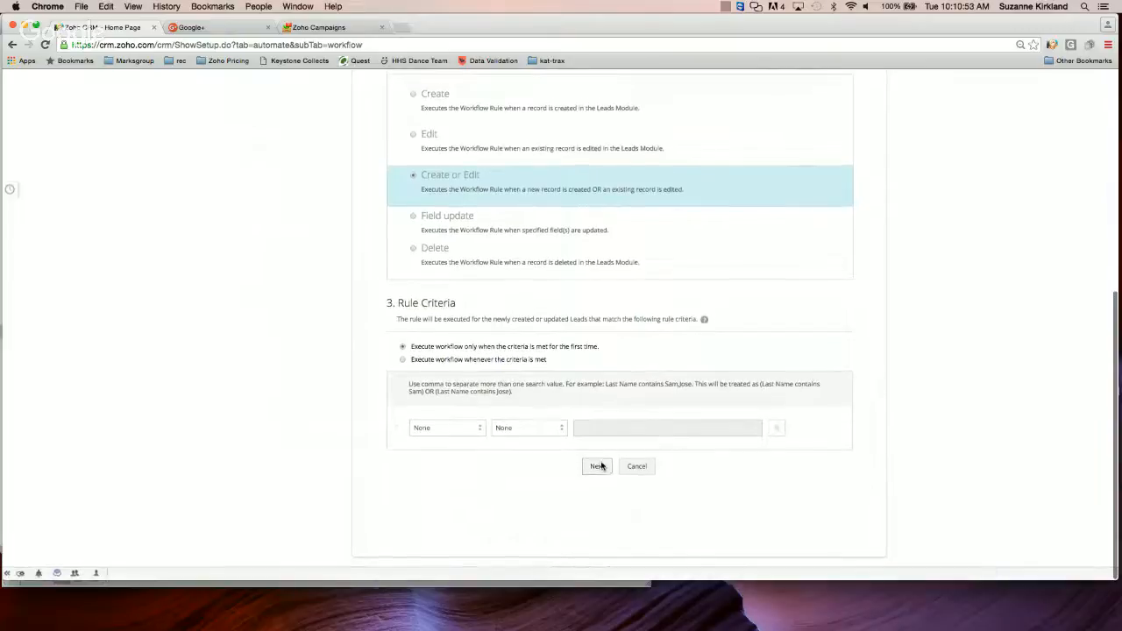
click(596, 466)
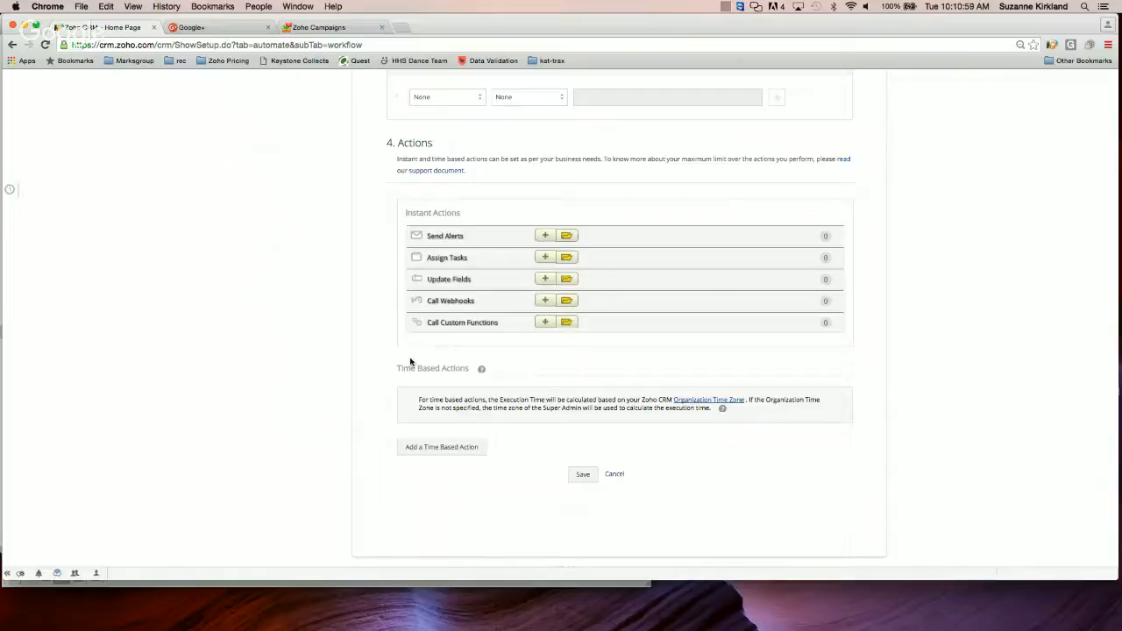
Switch the demo rule's trigger to Field update, compare the available instant actions, and cancel the rule
scroll(482, 317, up, 1)
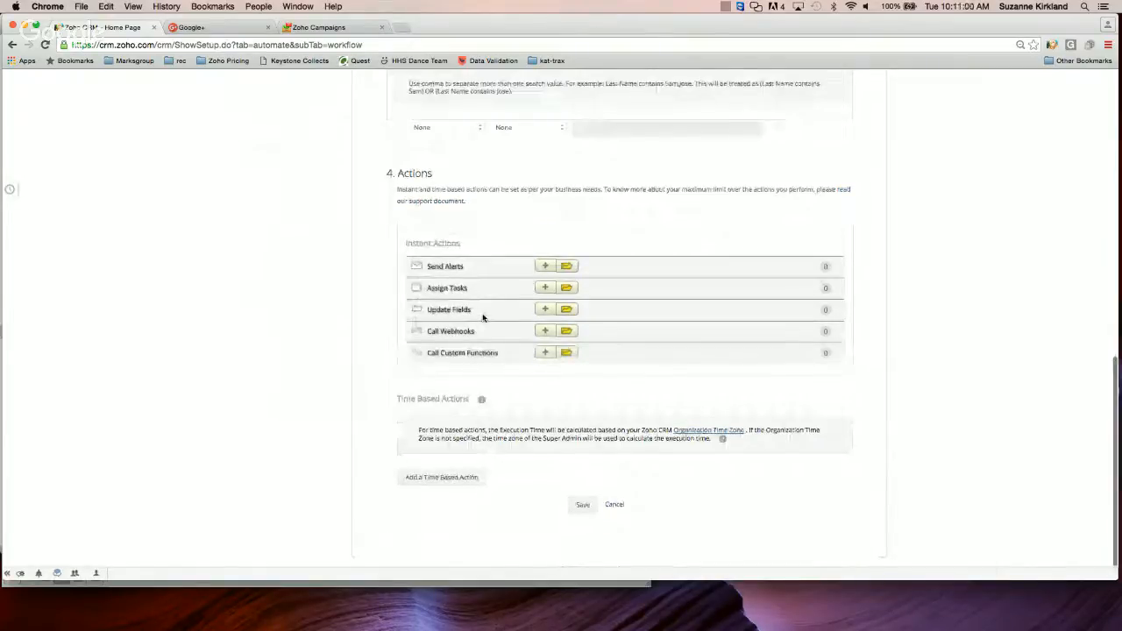
scroll(482, 317, up, 3)
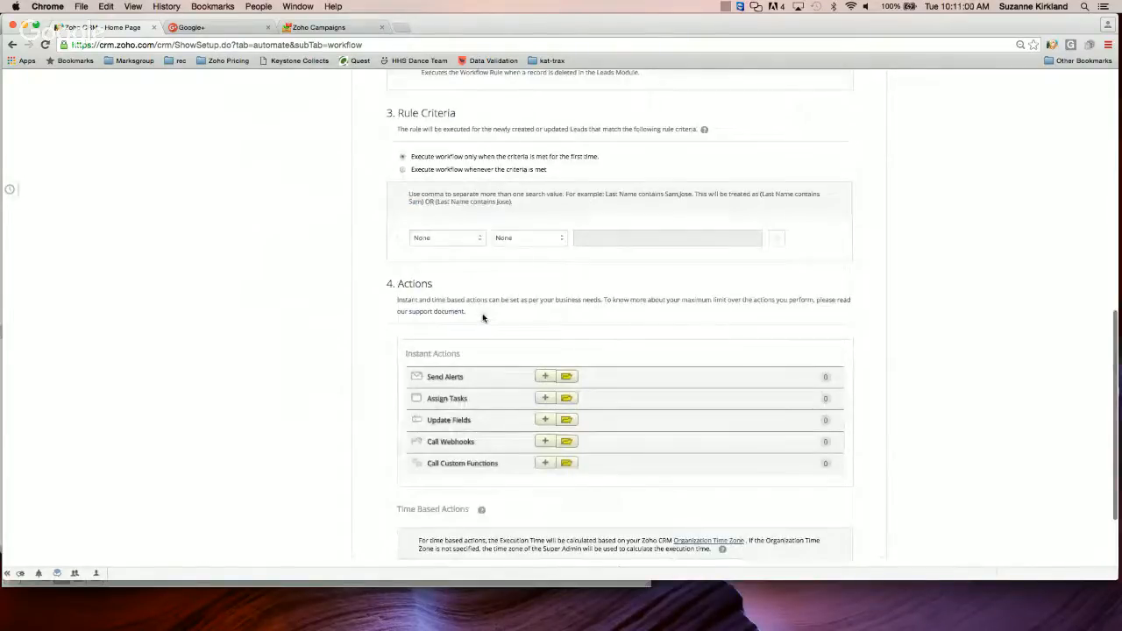
scroll(482, 317, up, 5)
click(457, 246)
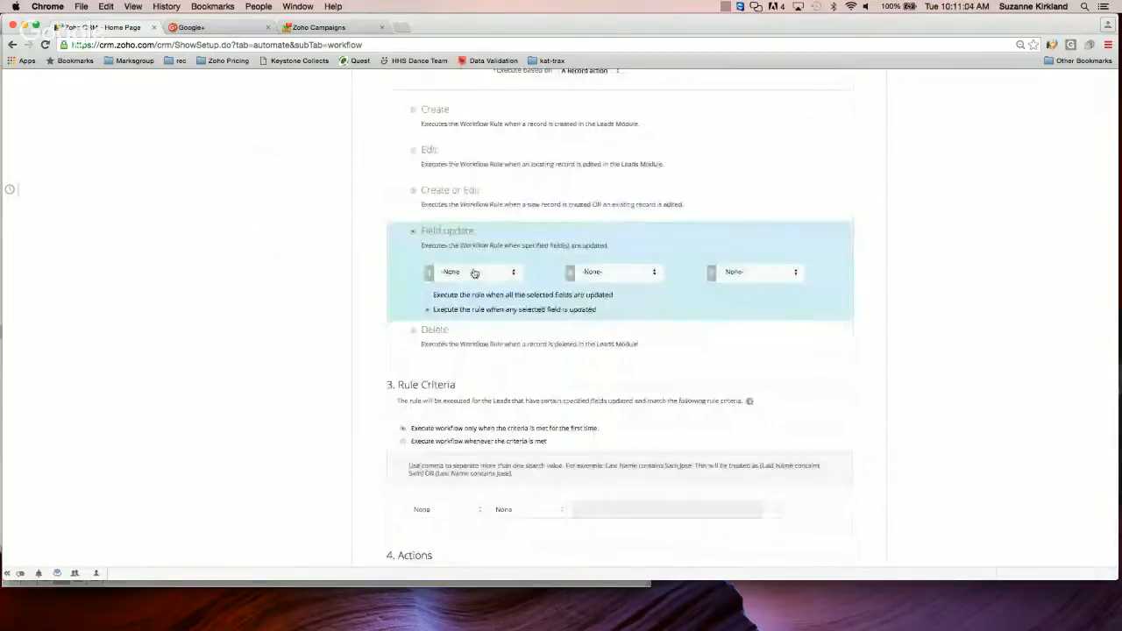
scroll(499, 363, down, 6)
scroll(499, 363, down, 1)
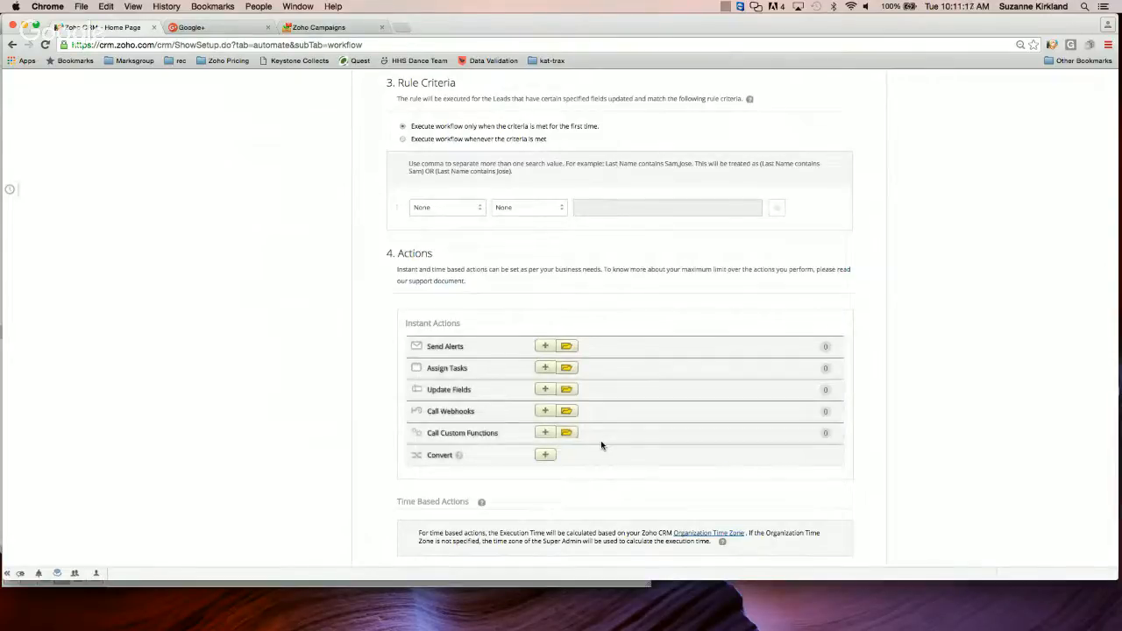
scroll(642, 364, down, 3)
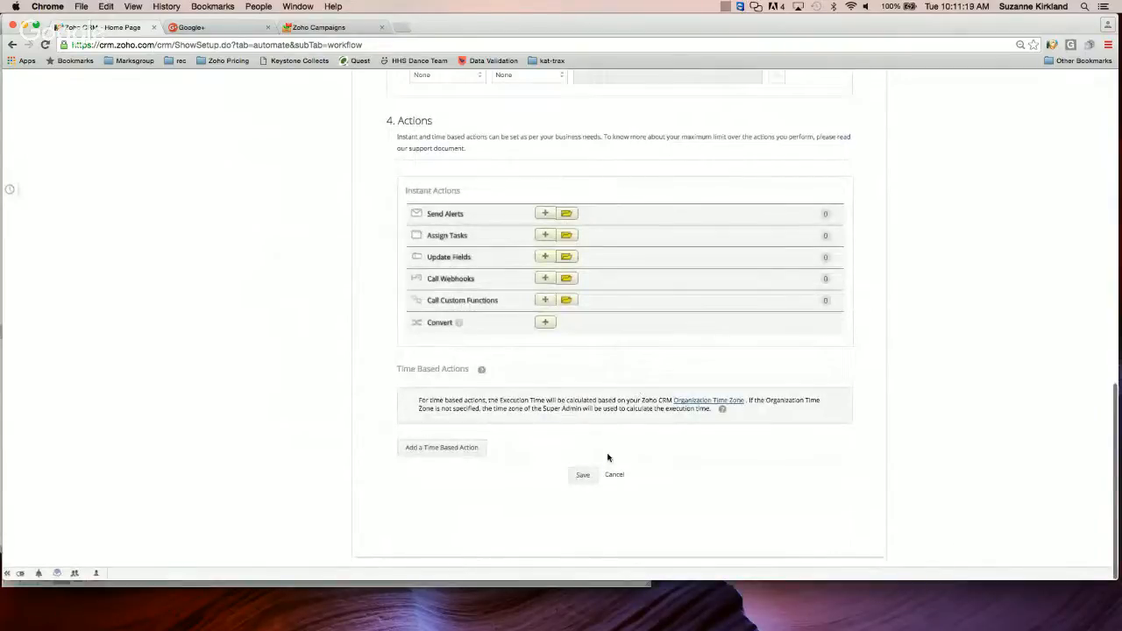
click(613, 474)
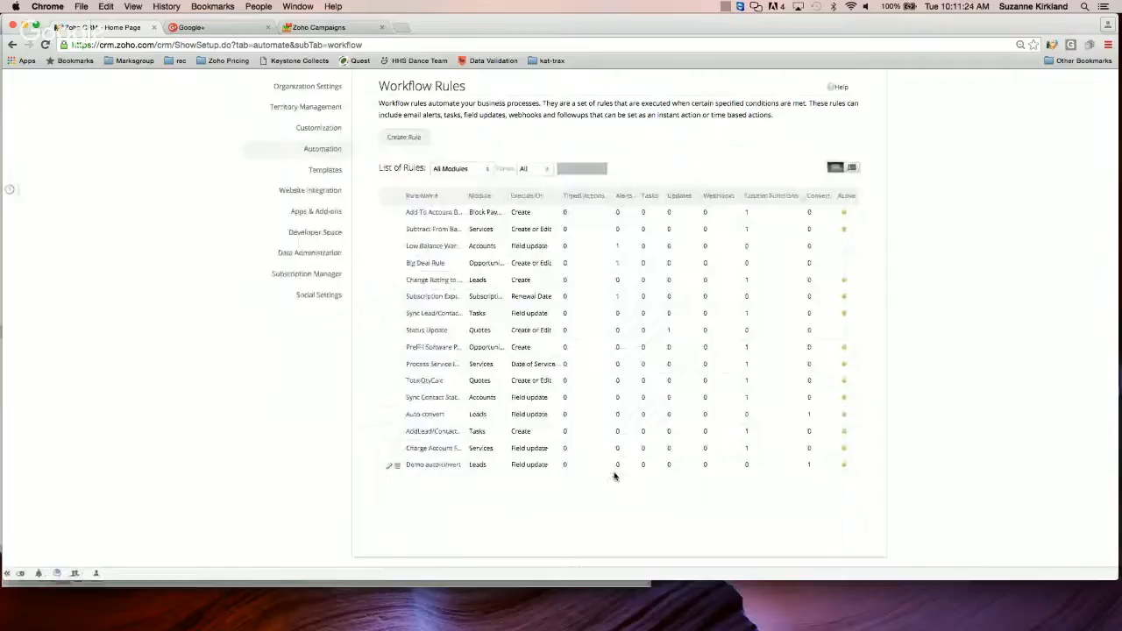
Open the Personal Settings page of the CRM setup
scroll(614, 348, up, 4)
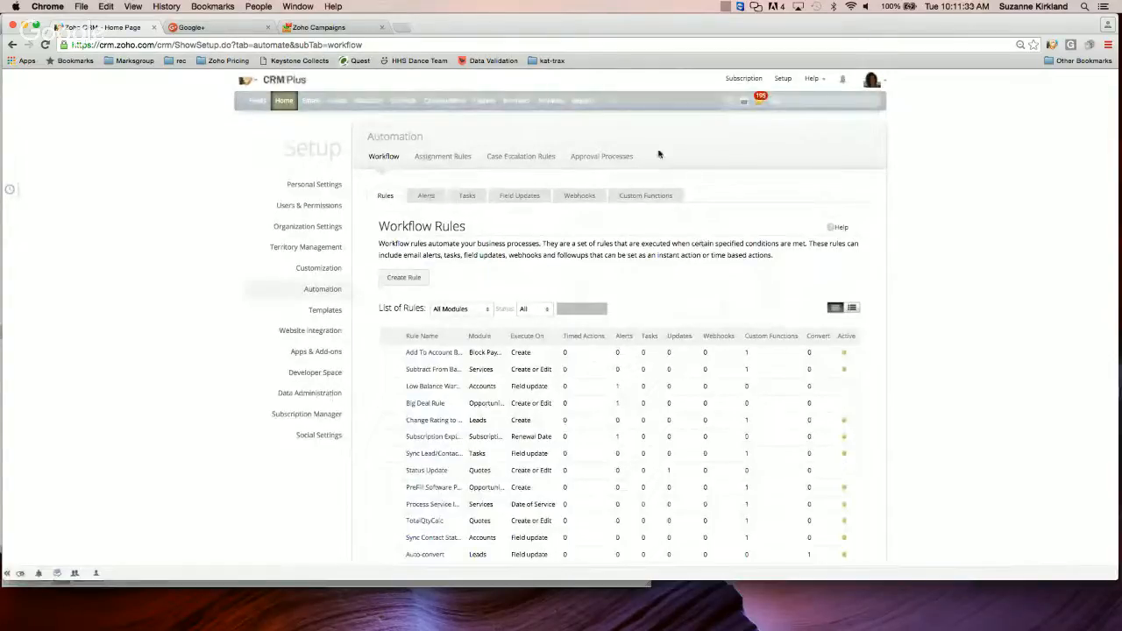
click(317, 188)
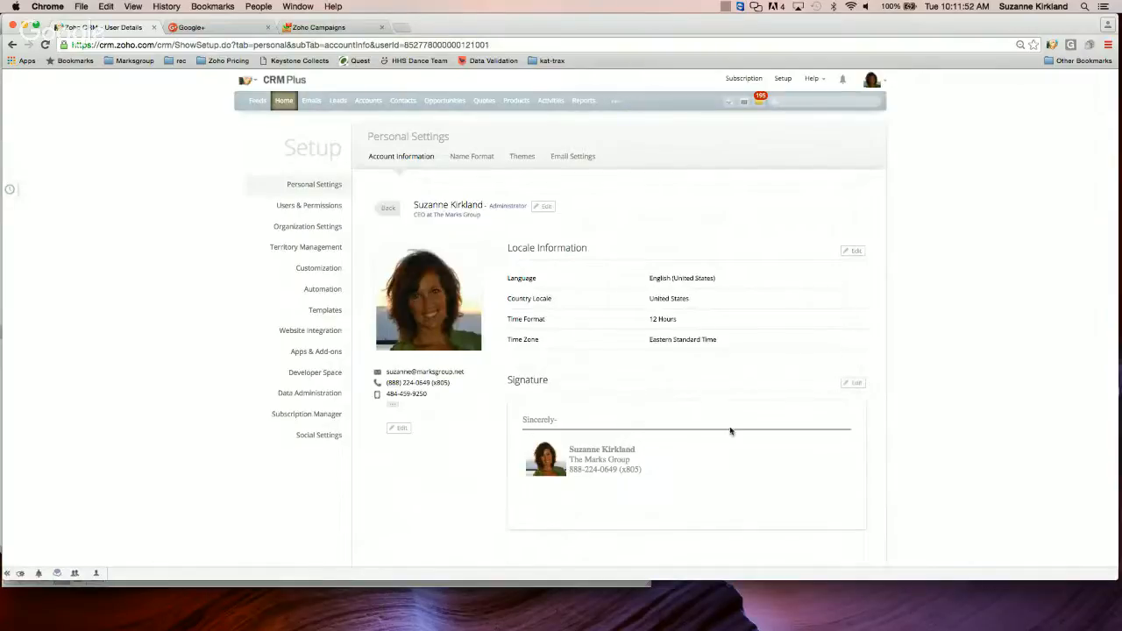
Open the signature in the account information for editing and cancel without changing it
click(856, 384)
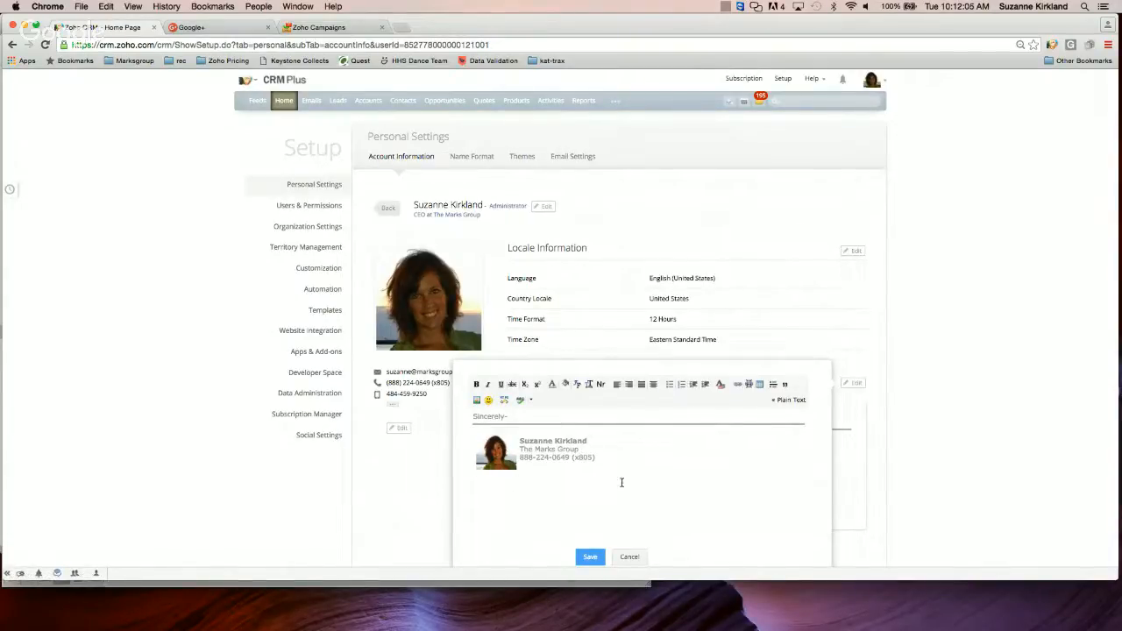
click(630, 558)
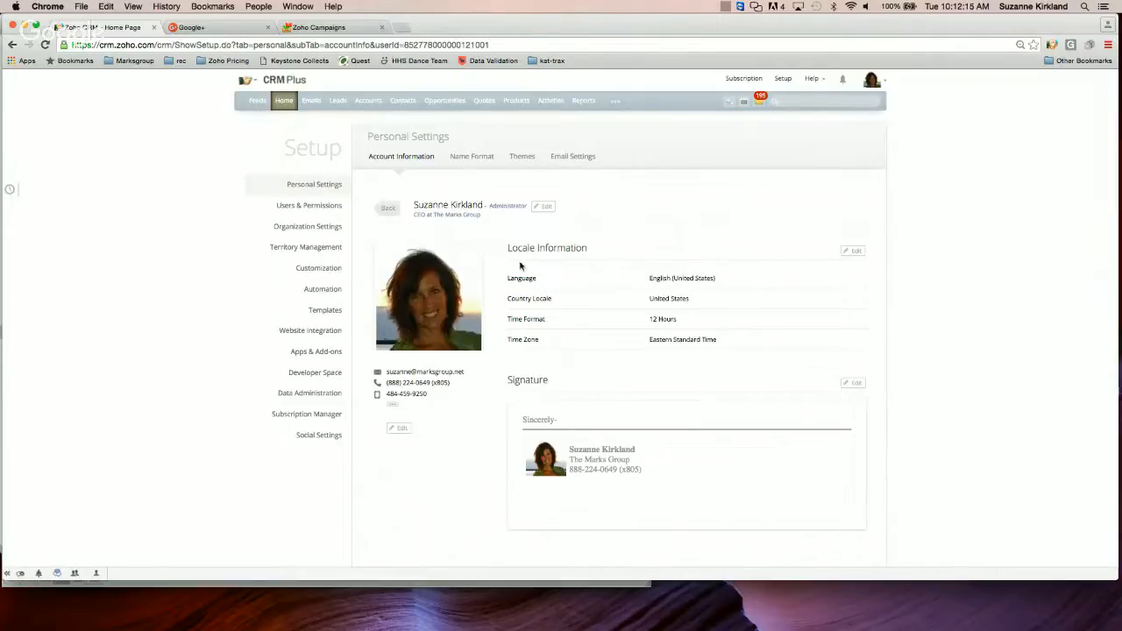
Open the Campaign Follow-up email template for editing and review its sender, signature and message settings
click(325, 311)
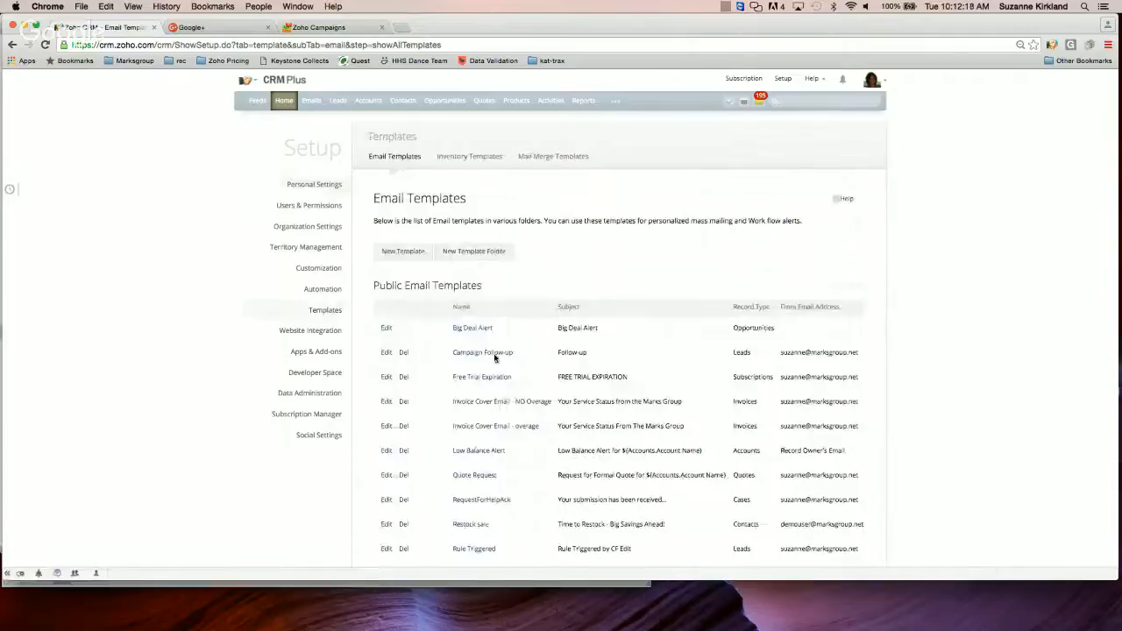
click(484, 352)
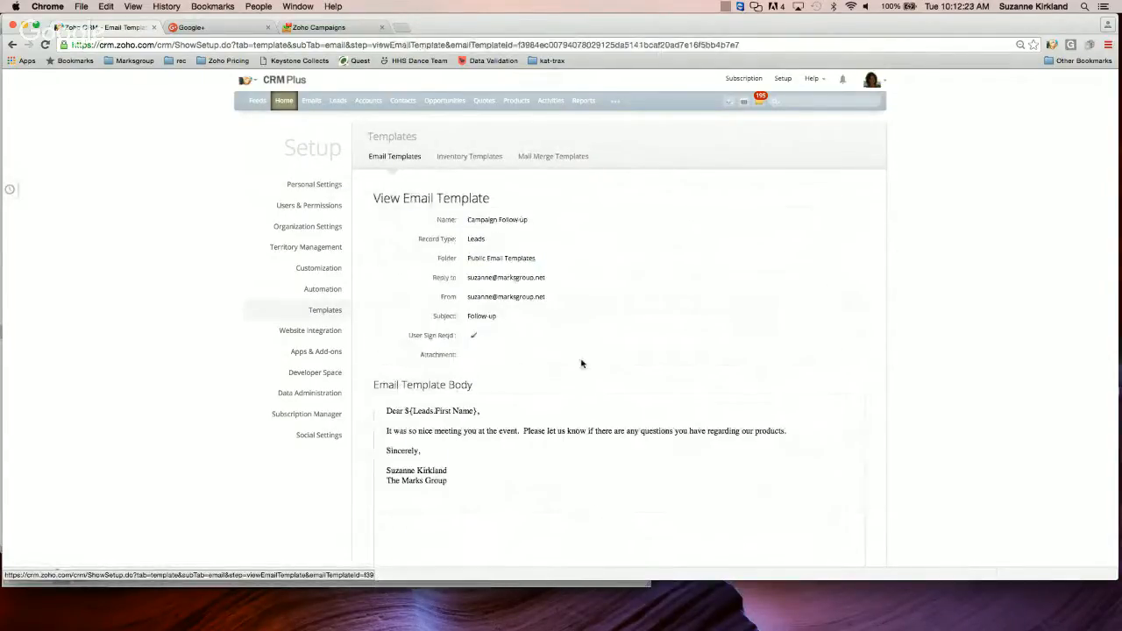
scroll(581, 363, down, 3)
click(525, 495)
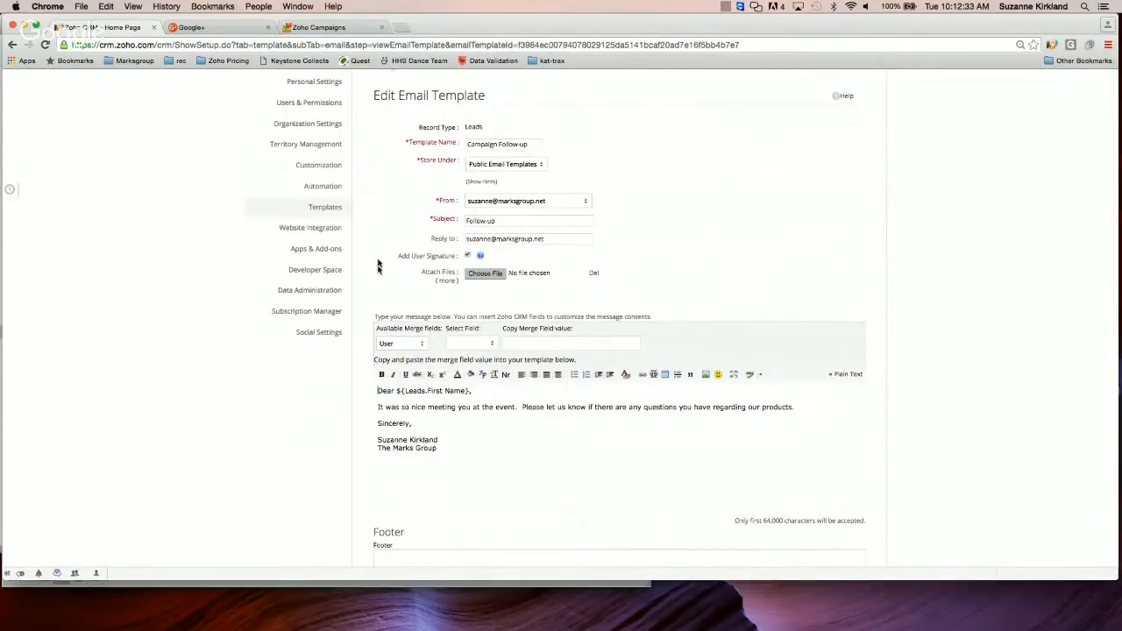
scroll(466, 434, down, 3)
scroll(465, 438, up, 3)
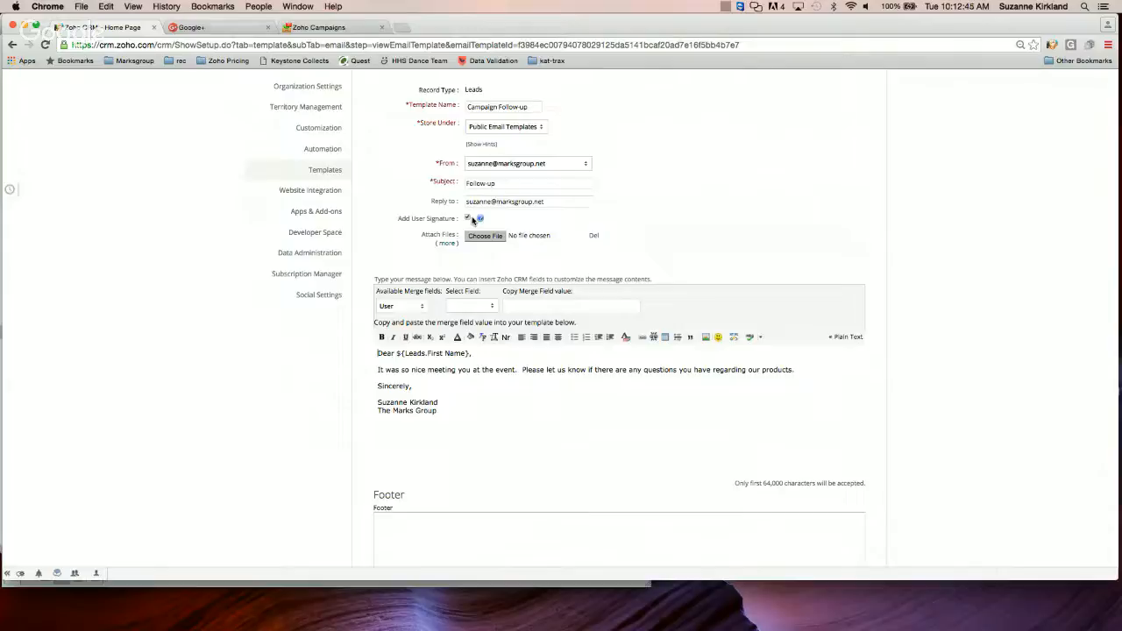
Set the From address of the Campaign Follow-up template to Record Owner's Email
click(587, 166)
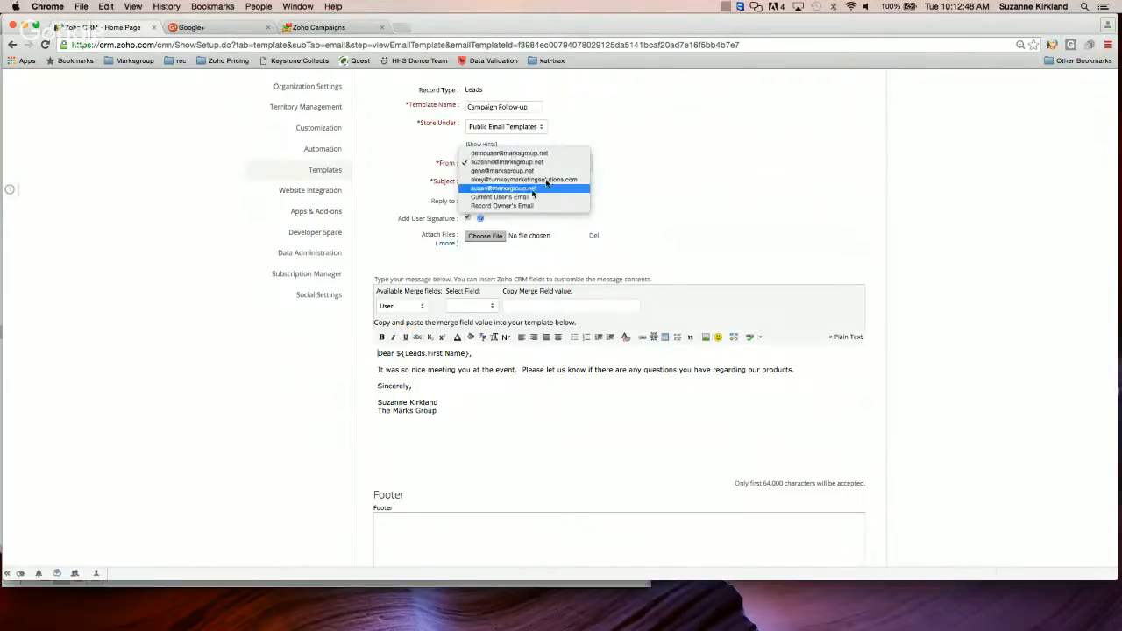
click(518, 206)
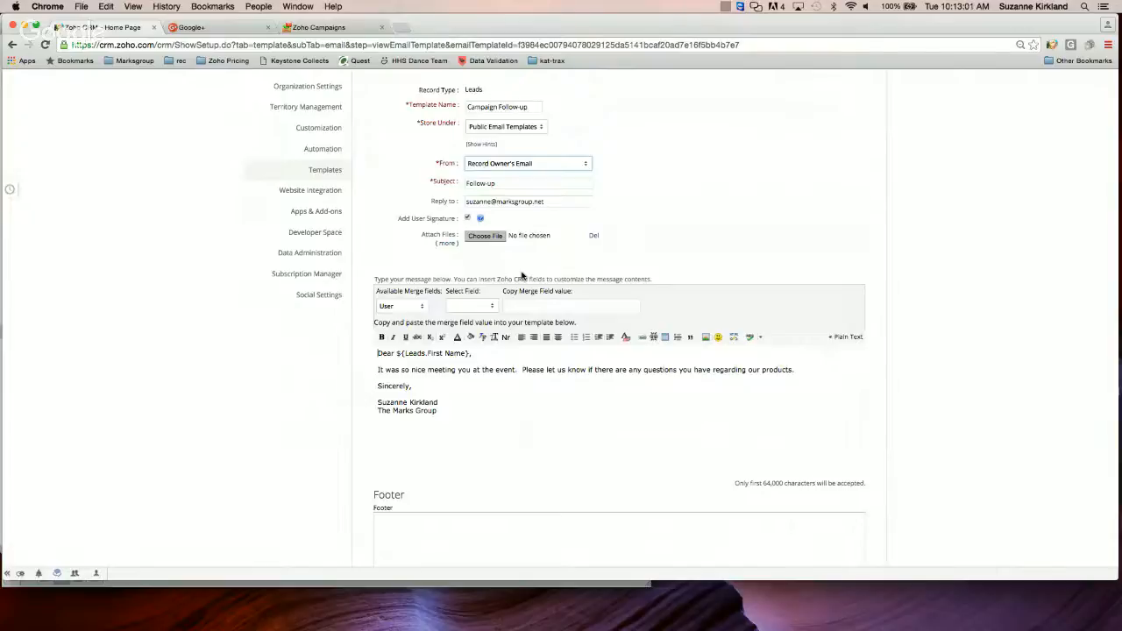
scroll(522, 276, up, 2)
scroll(521, 277, up, 2)
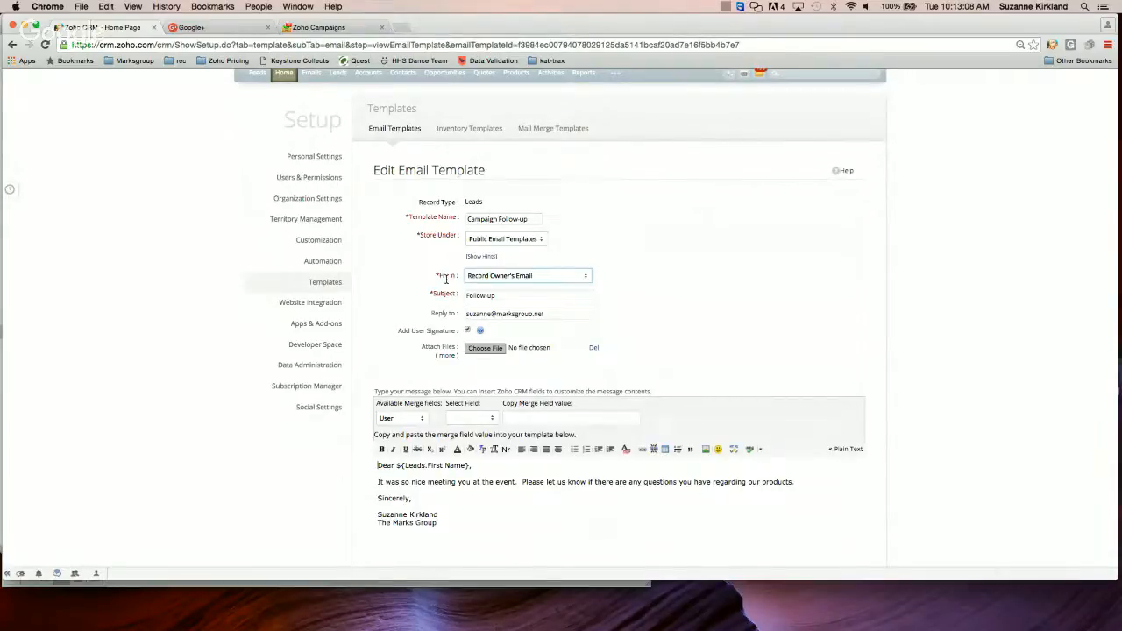
scroll(447, 279, up, 1)
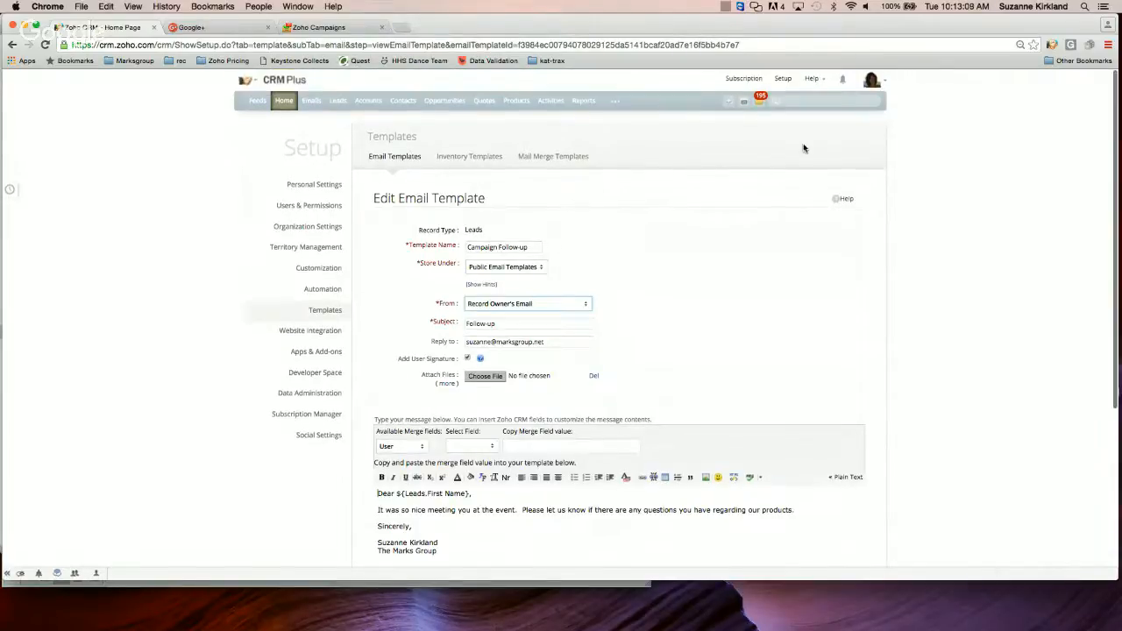
Open the Email Settings under Personal Settings in the CRM setup to examine the Zoho Mail Add-on options
click(783, 79)
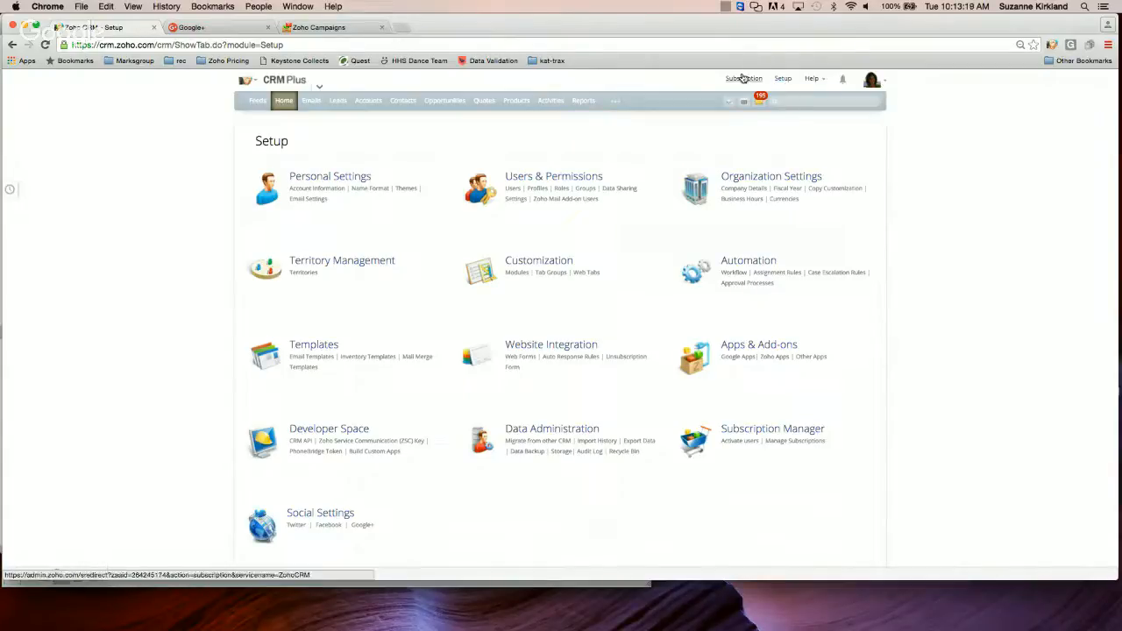
click(312, 101)
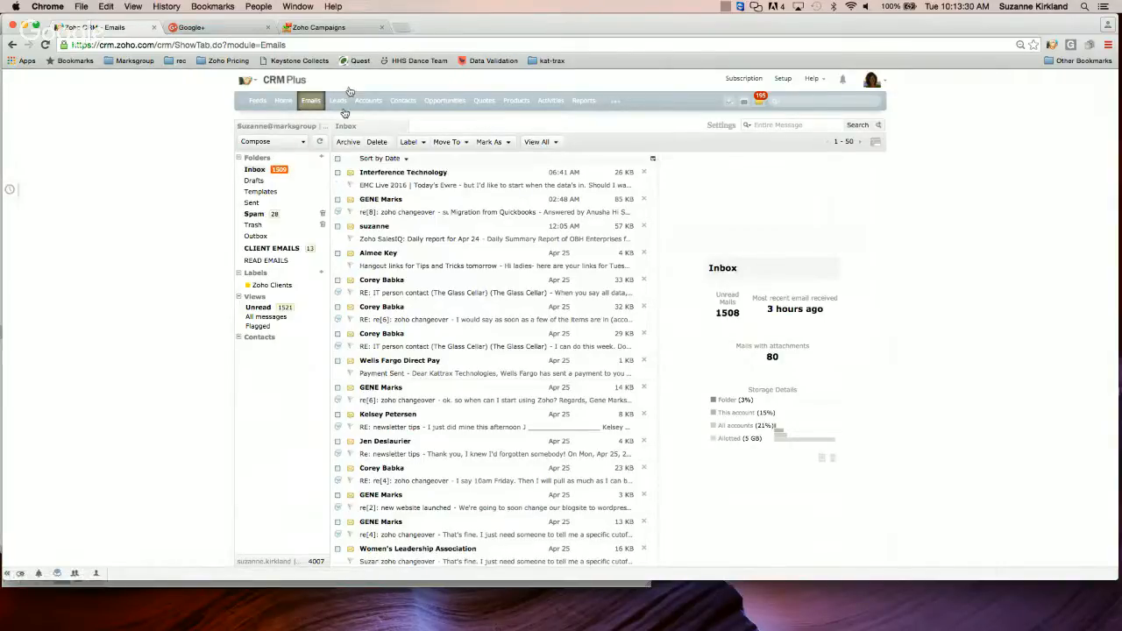
click(784, 80)
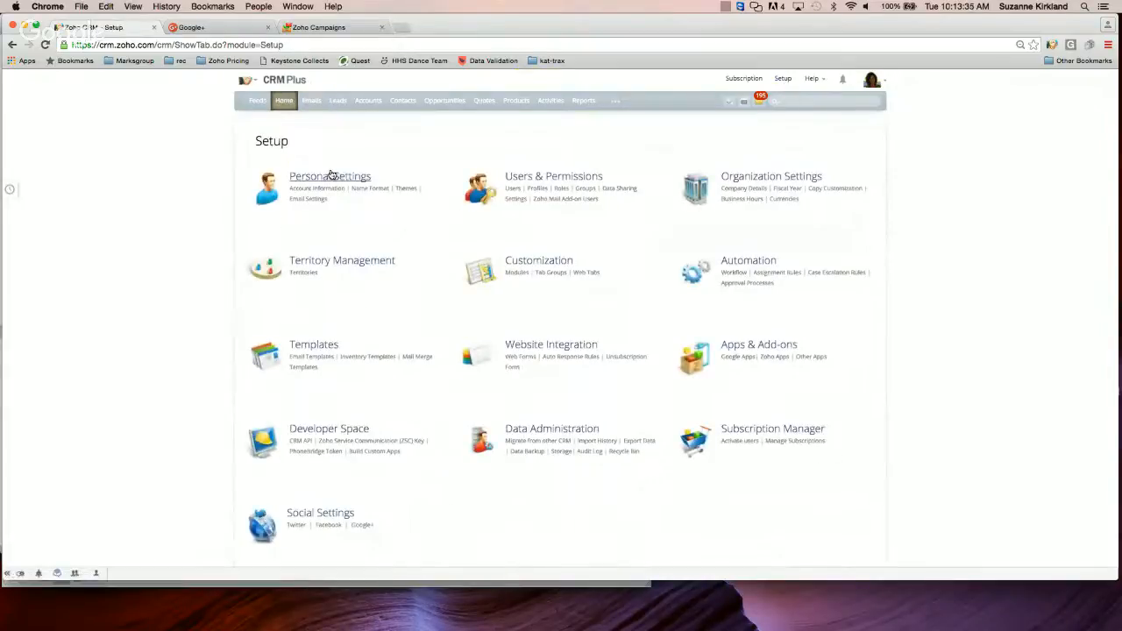
click(304, 203)
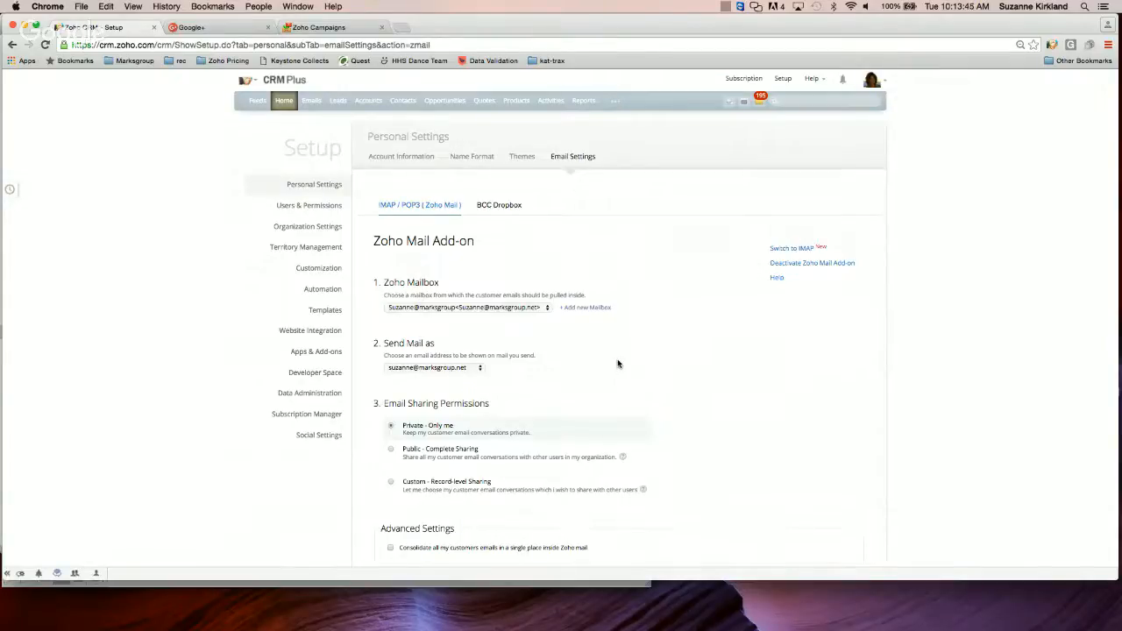
Open the Signatures settings of the CRM mailbox to examine the default signature for each From address
click(312, 101)
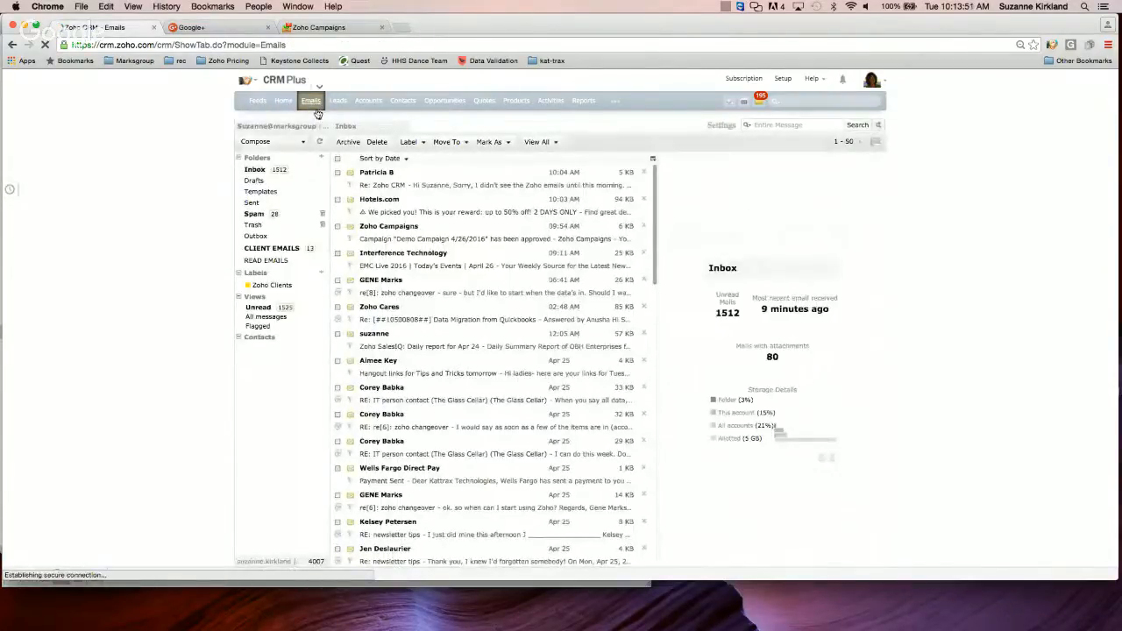
click(720, 125)
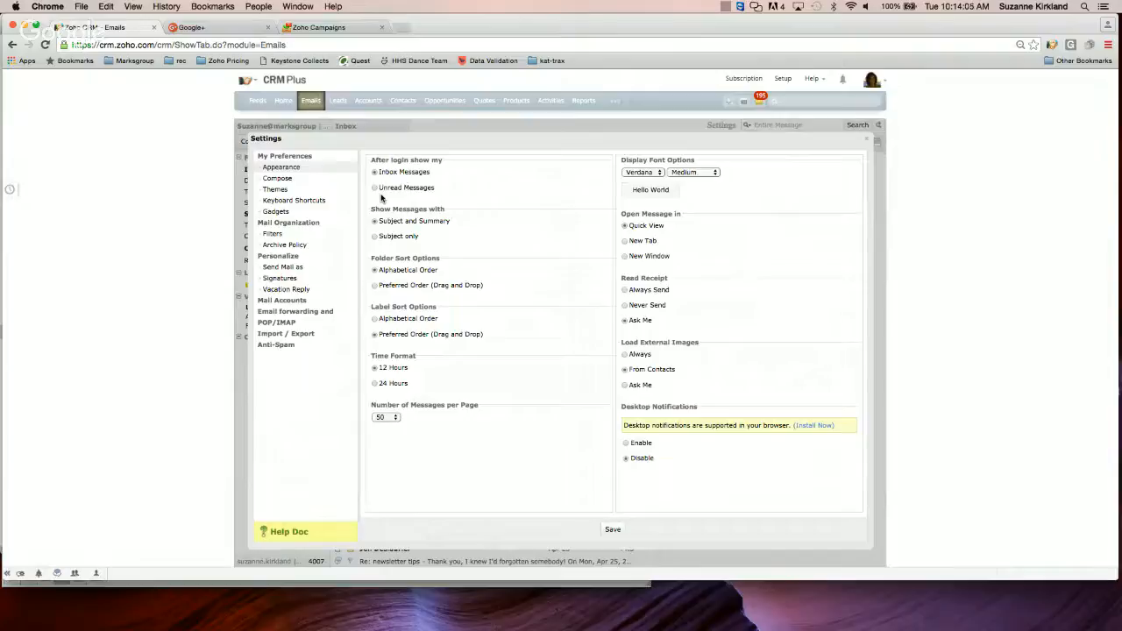
click(280, 279)
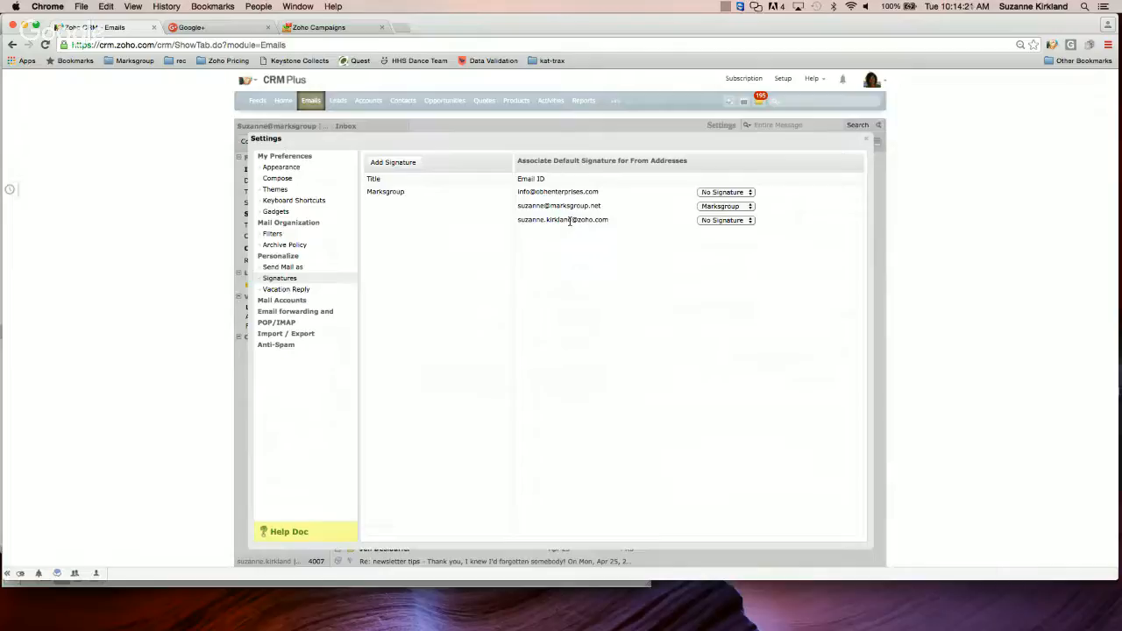
Start adding a mailbox signature, examine the associated account choices, and cancel the new signature
click(393, 162)
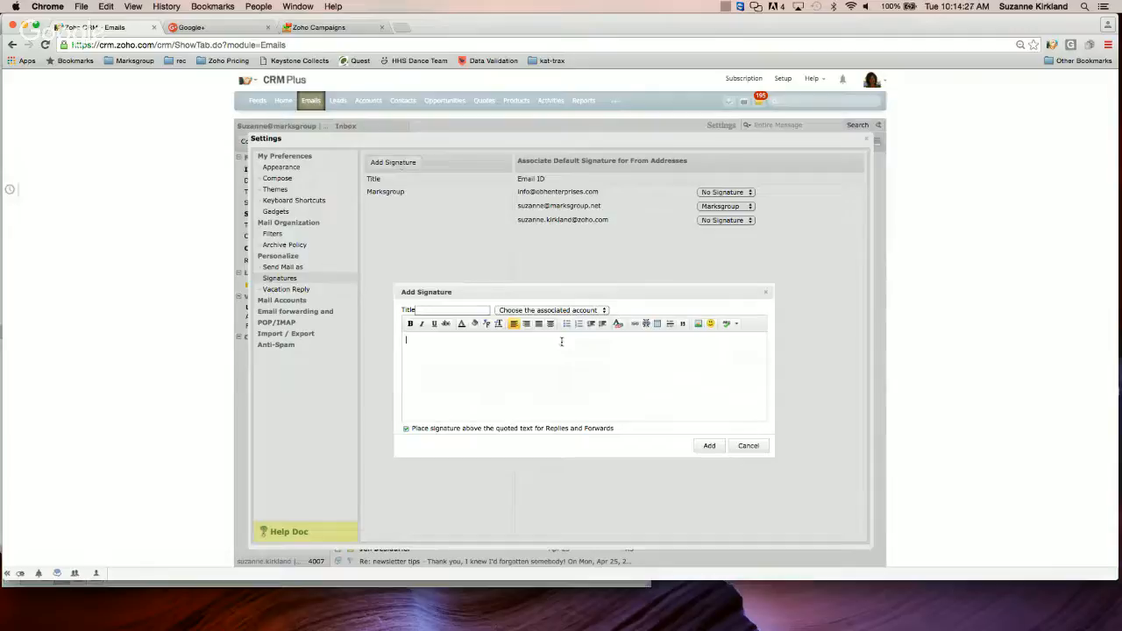
click(604, 311)
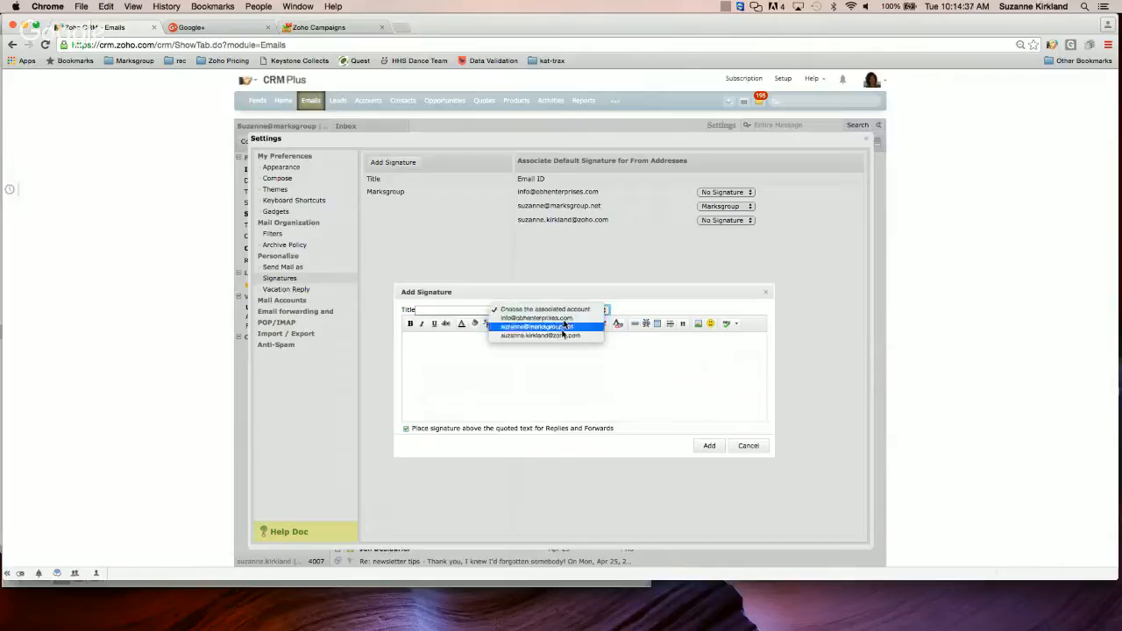
click(636, 313)
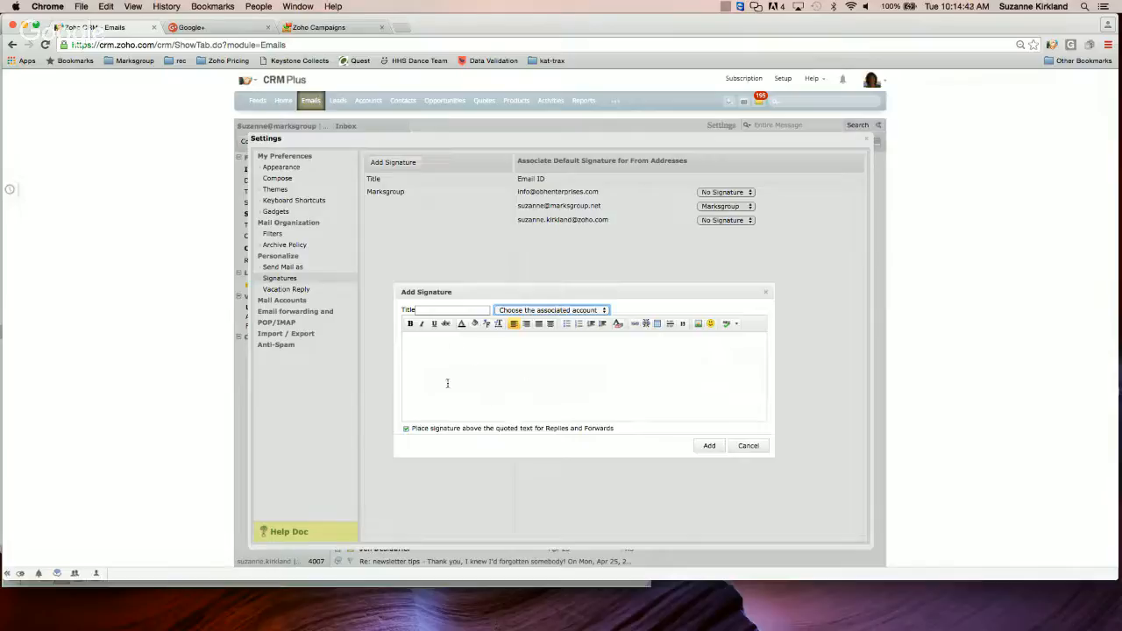
click(752, 449)
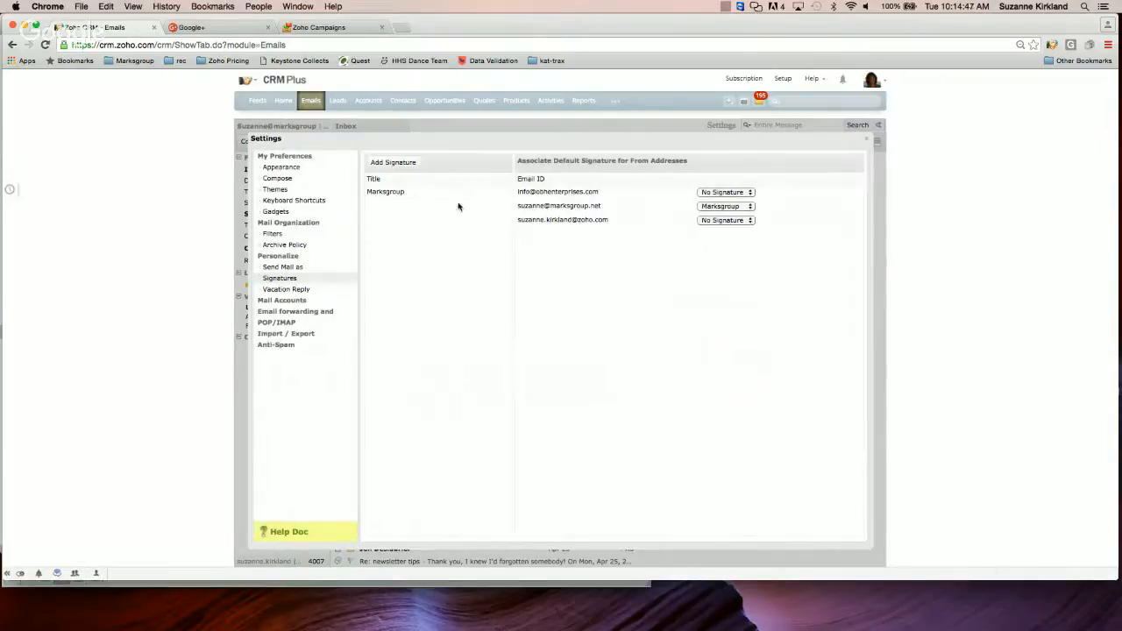
Return to the mailbox inbox and start composing a new email
click(311, 102)
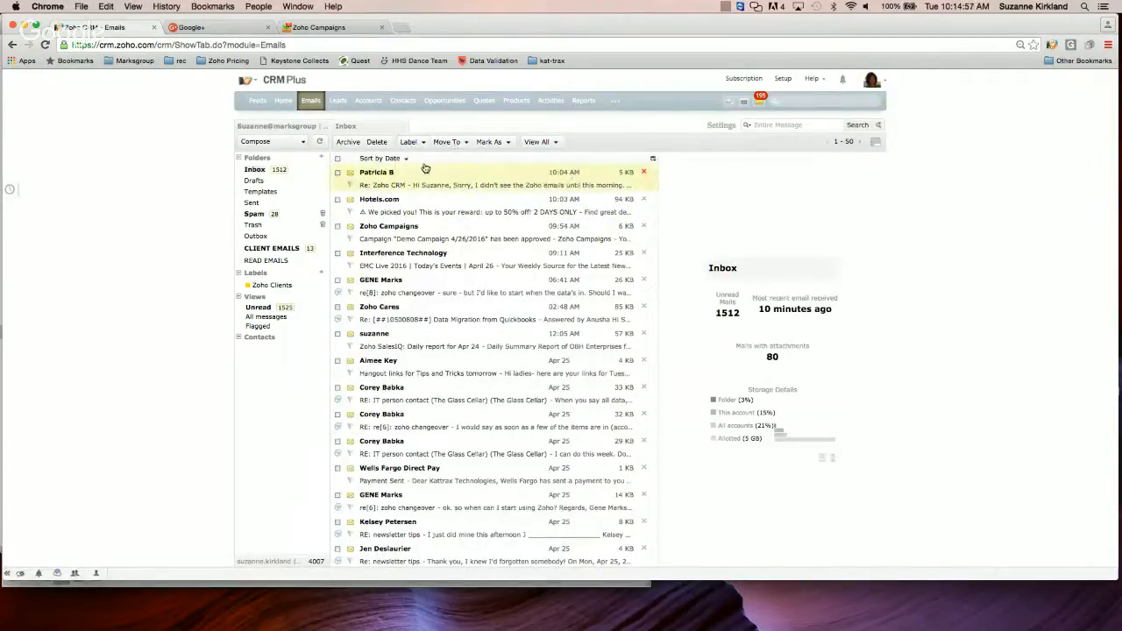
click(272, 144)
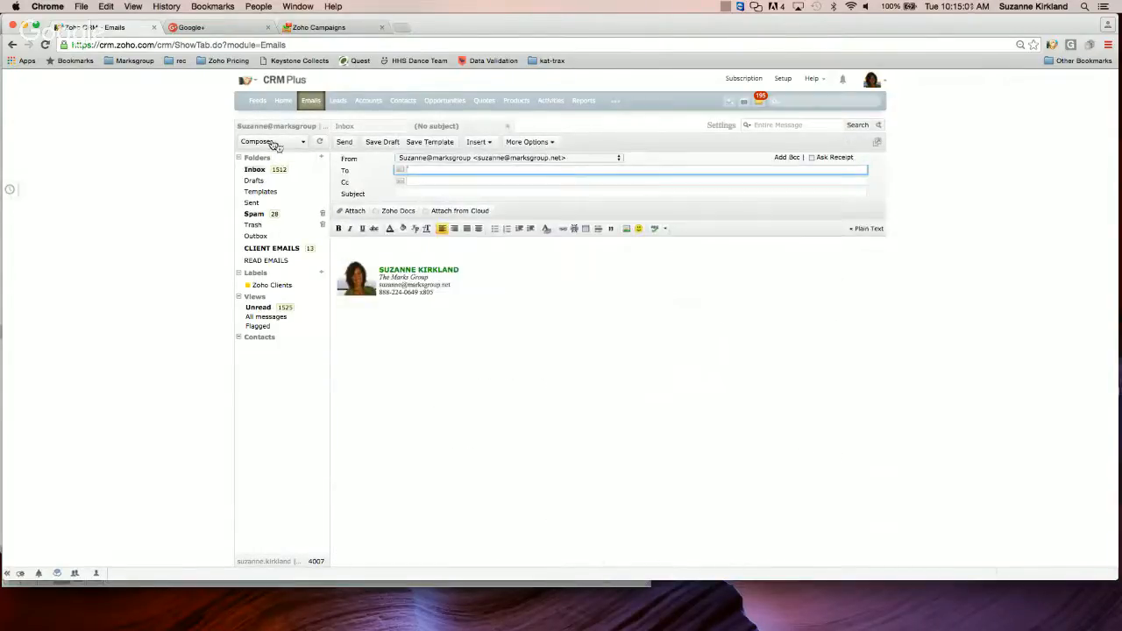